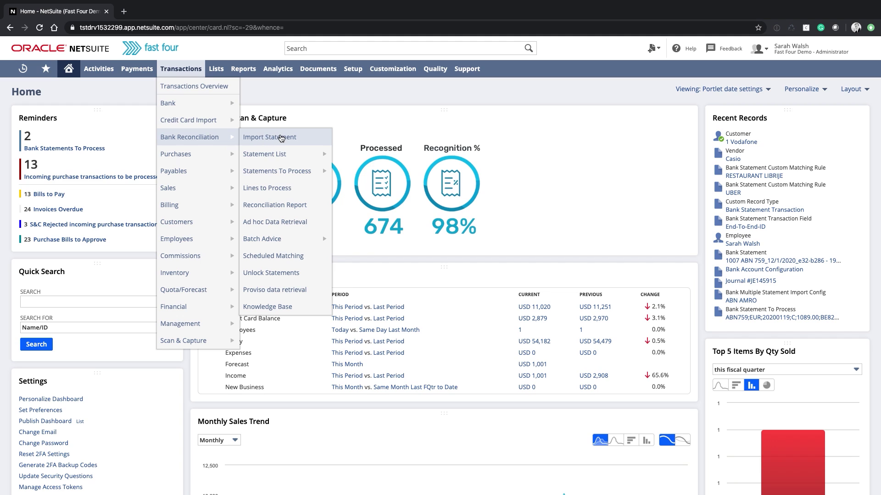
Navigate to the Import Bank Statement page from the Transactions menu
left_click(282, 138)
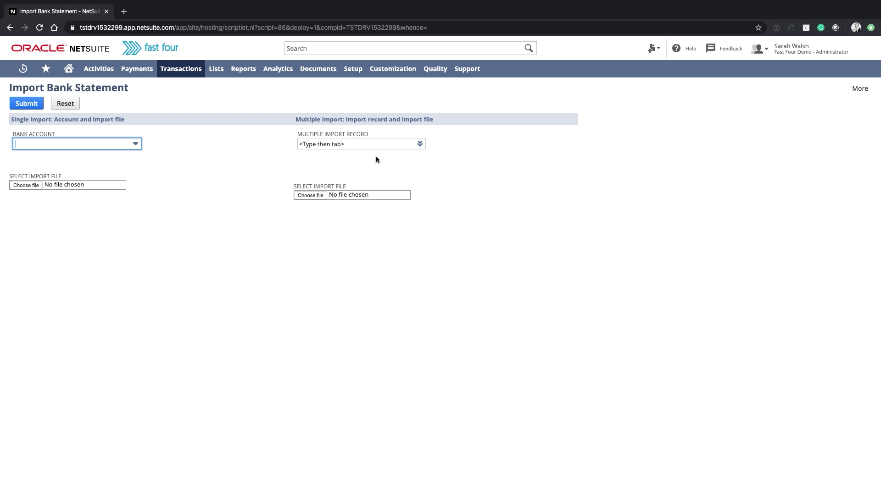
mouse_move(419, 144)
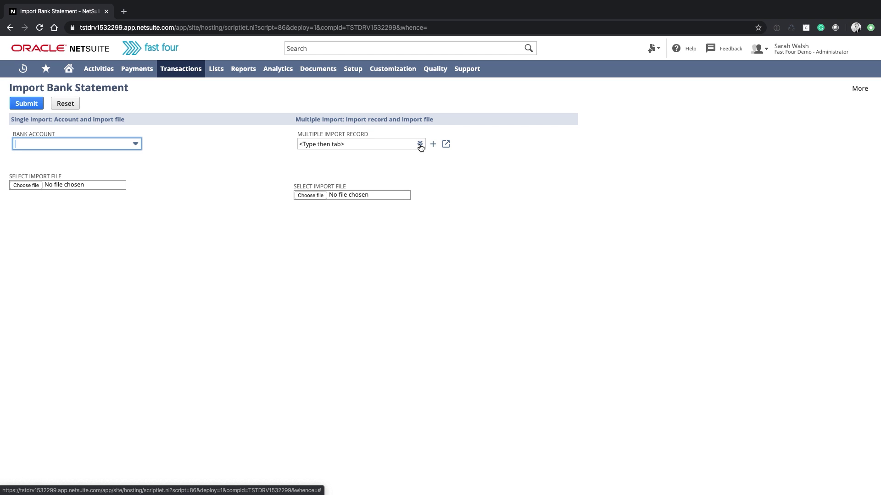
Import the demo transactions CSV under the ABN AMRO multiple import record and submit it
left_click(421, 145)
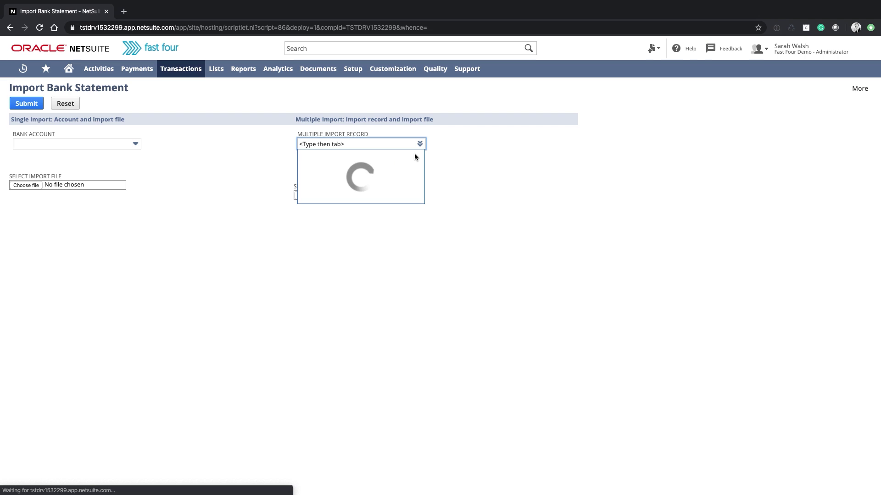
left_click(337, 172)
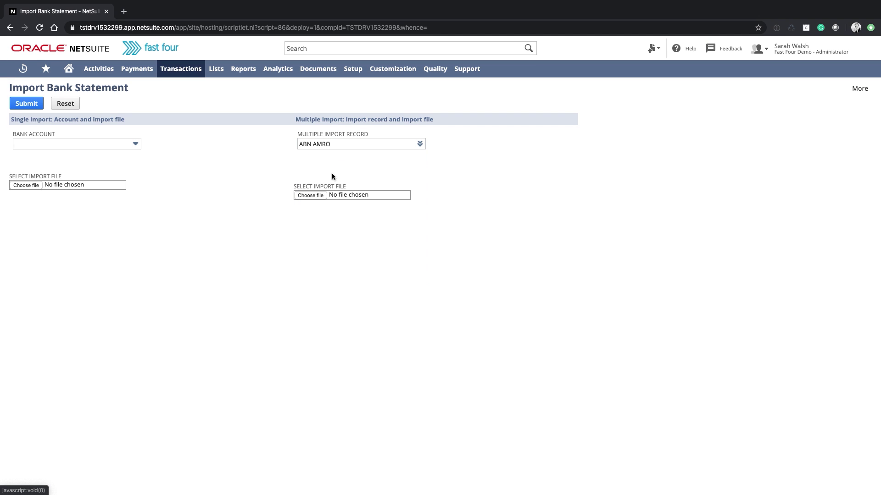
left_click(309, 196)
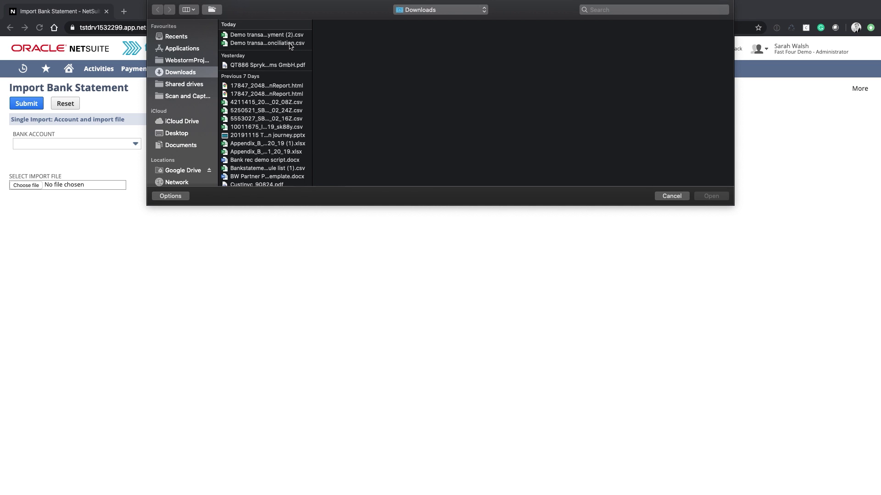
double_click(267, 43)
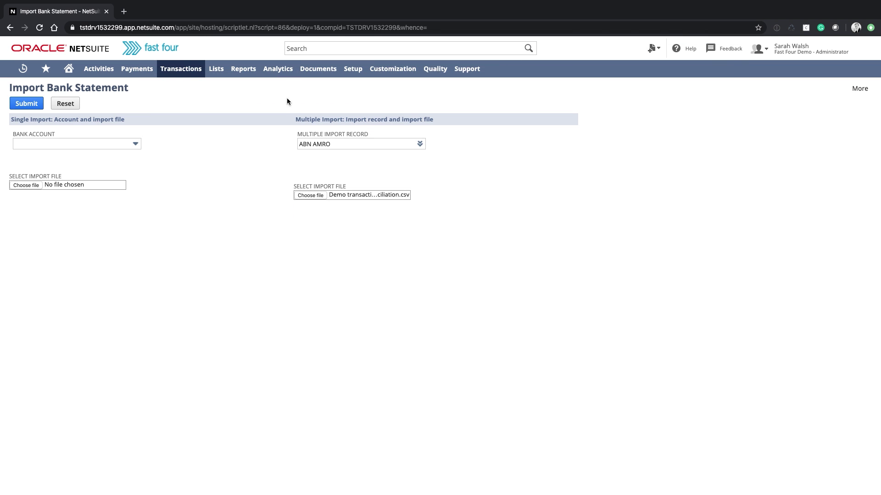
left_click(27, 103)
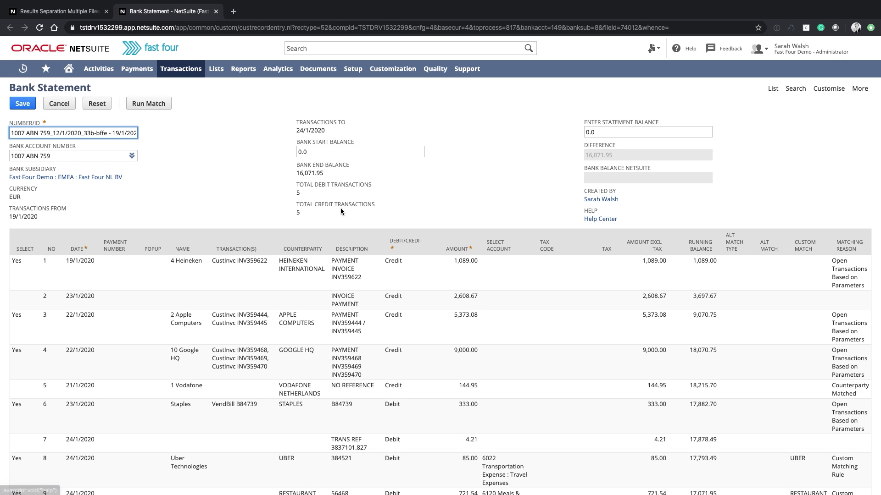
Check the start and end balances and enter 16,071.95 as the statement balance
left_click(332, 152)
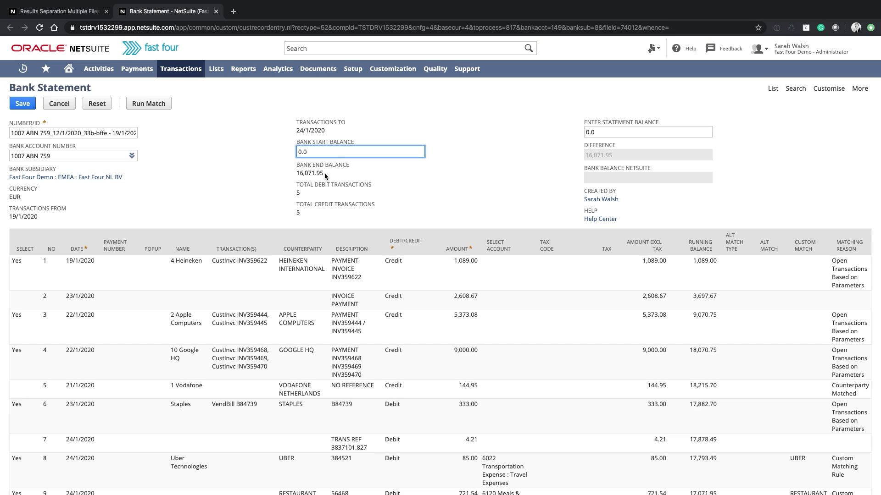
left_click_drag(324, 173, 299, 173)
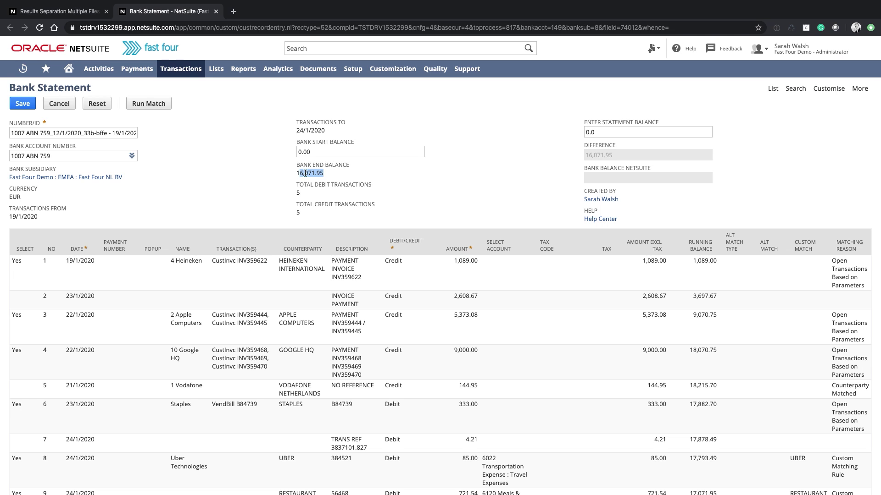
double_click(591, 132)
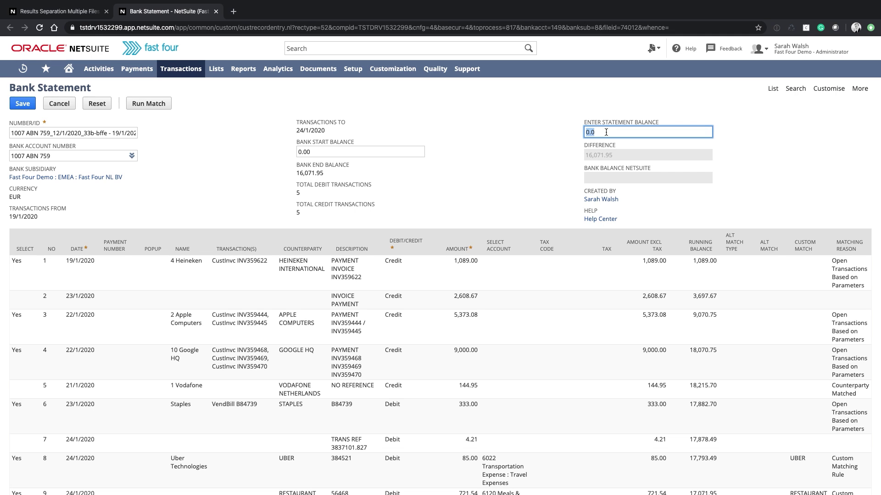
type("1")
type("6")
type("071.")
type("95")
left_click(549, 150)
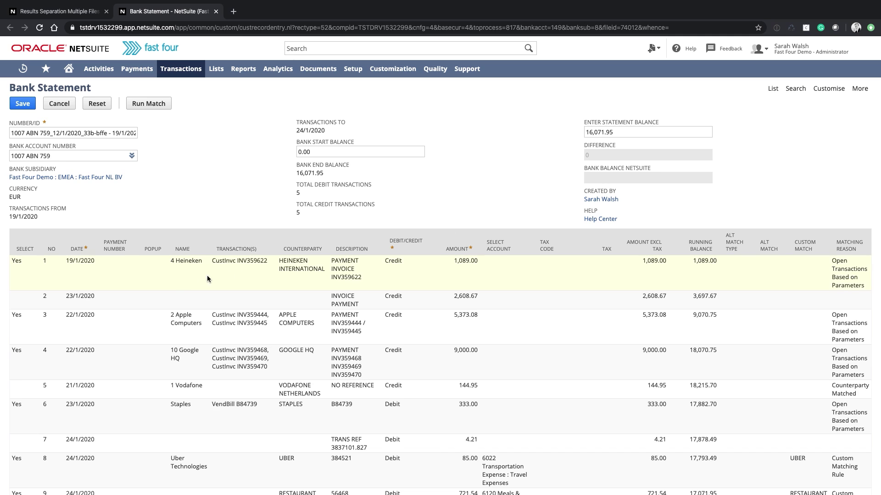
left_click(187, 262)
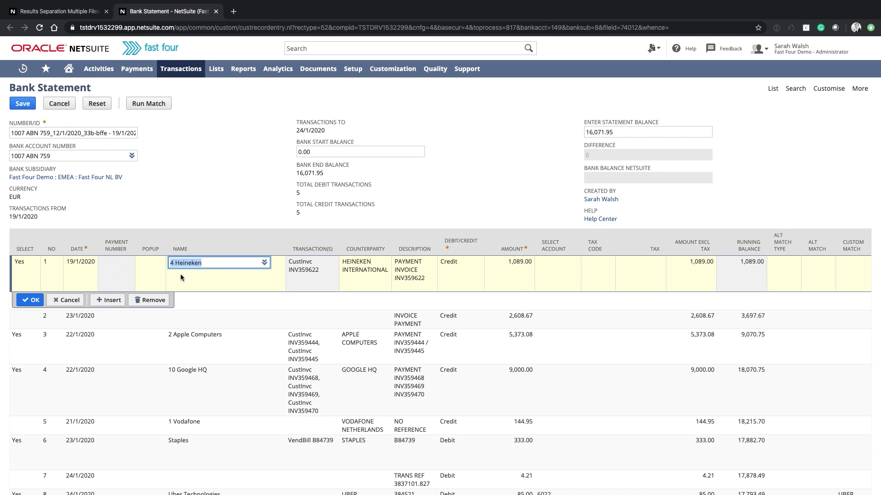
left_click(84, 269)
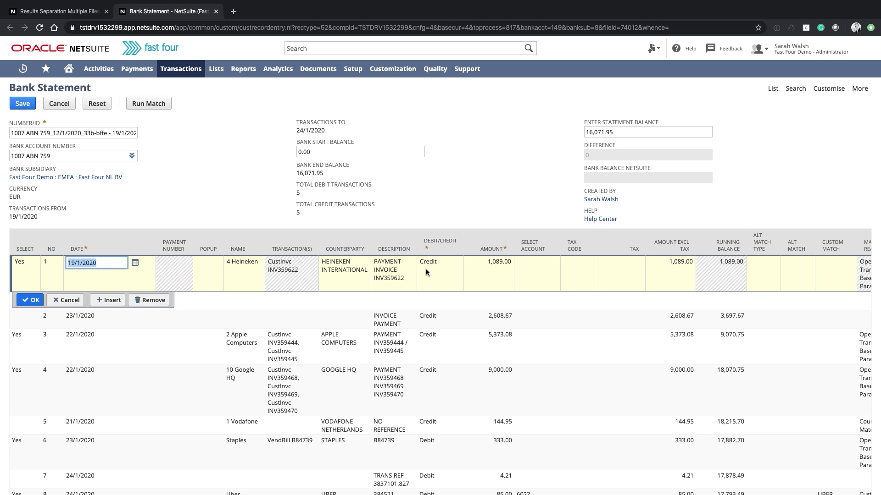
left_click(245, 265)
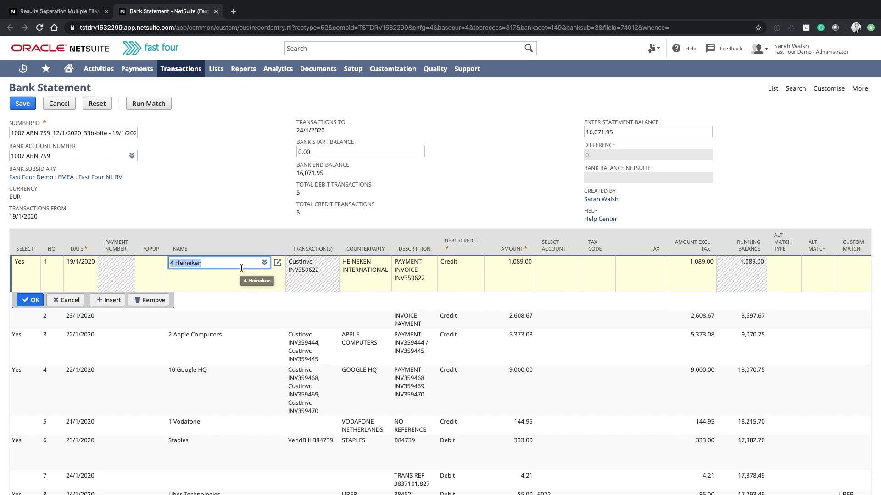
left_click(305, 268)
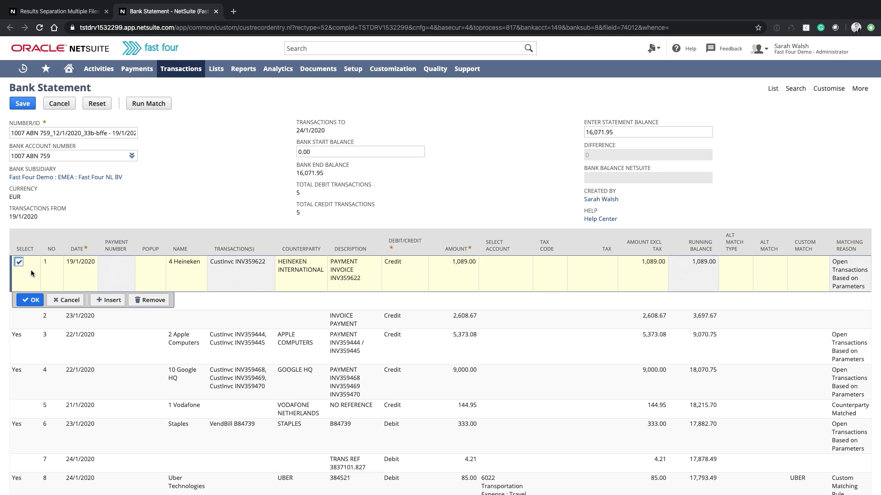
Move to line 2, the 2,608.67 payment, and clear its customer name
left_click(225, 317)
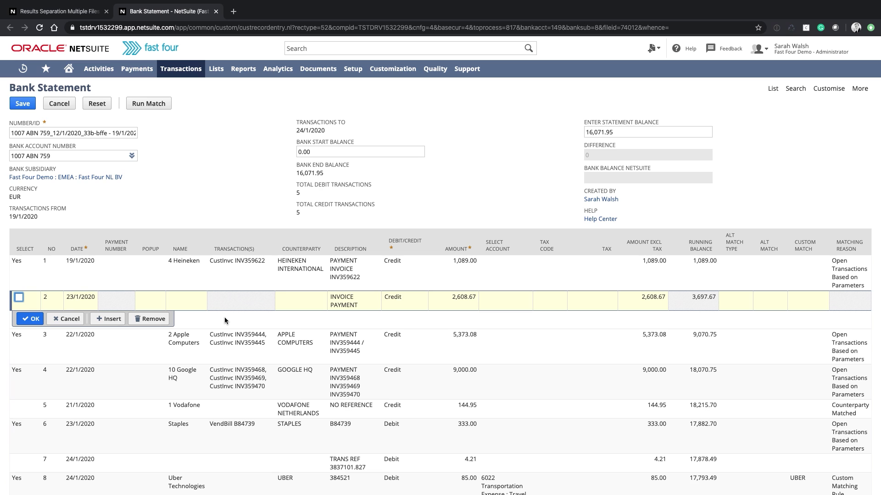
left_click(187, 301)
type("8bal")
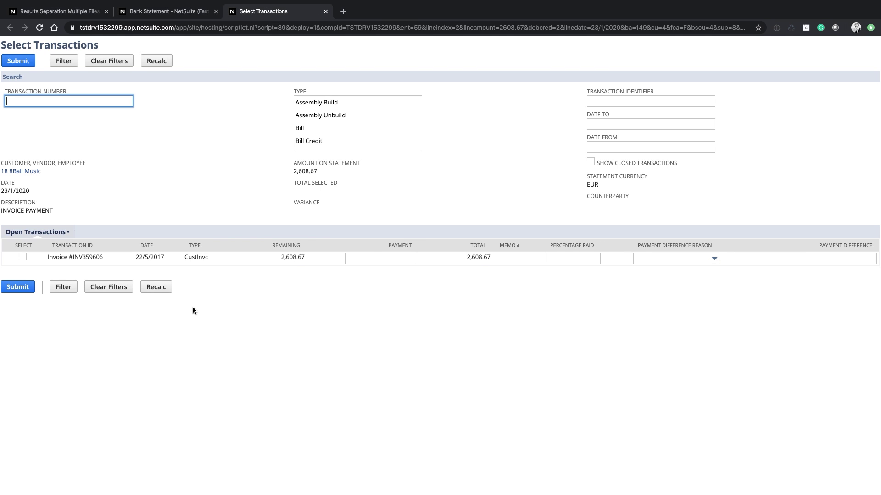
left_click(325, 12)
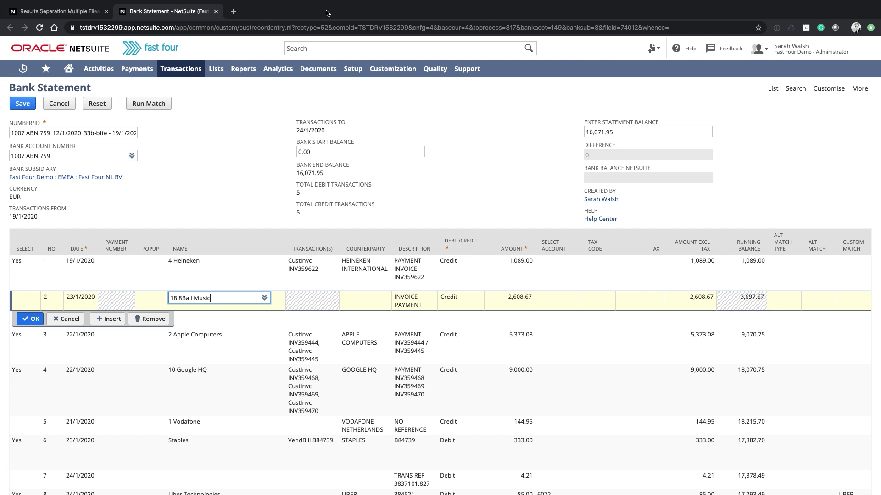
double_click(199, 299)
key("BackSpace")
key("ctrl+a")
key("BackSpace")
Match line 2 to 18 8Ball Music invoice INV359606 for the full amount
left_click(150, 299)
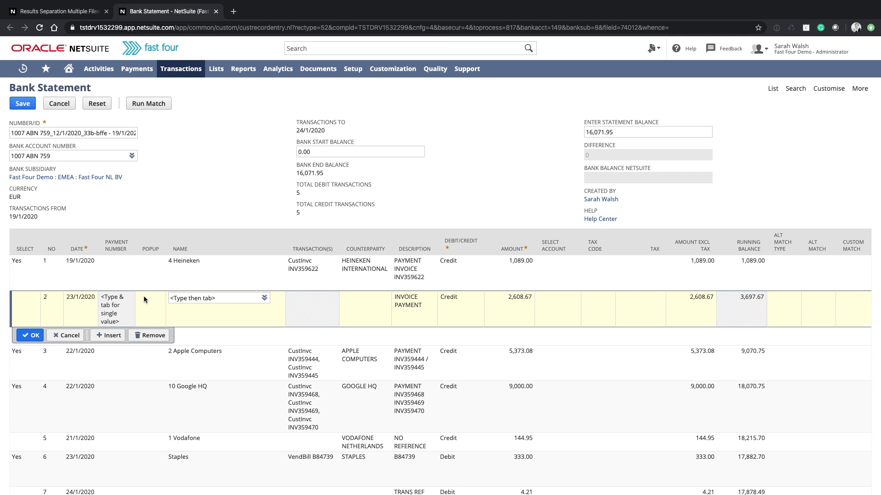
left_click(144, 299)
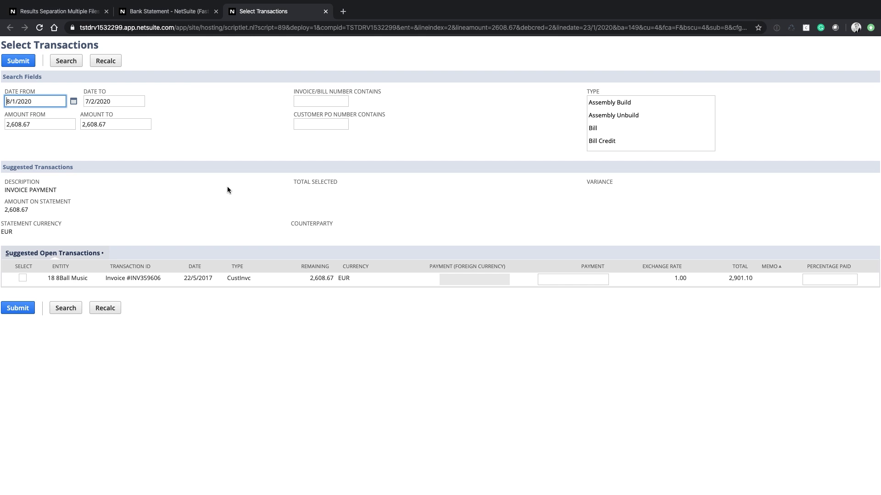
left_click(23, 278)
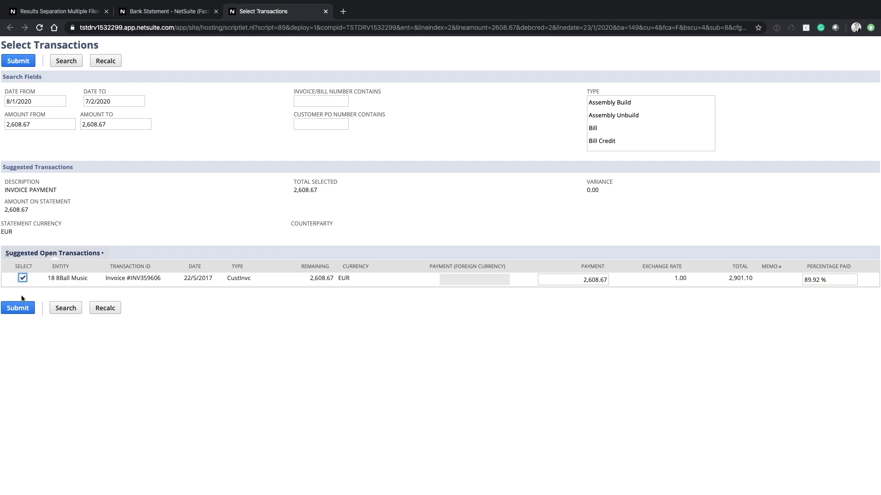
left_click(20, 309)
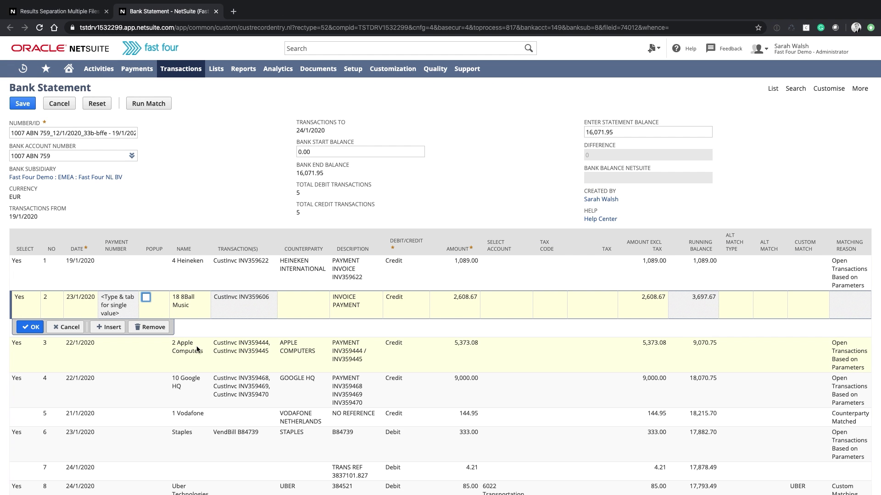
Review the Google HQ and Apple Computers lines and their open invoices without changes
left_click(198, 348)
left_click(192, 382)
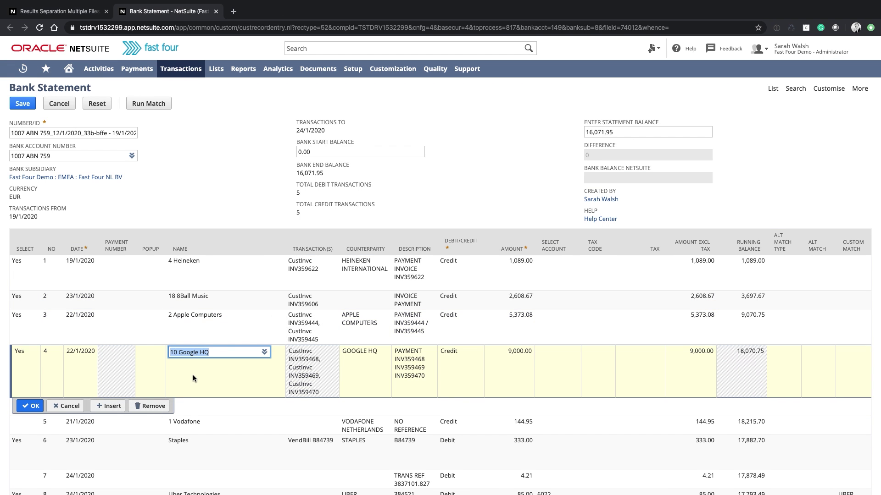
left_click(156, 320)
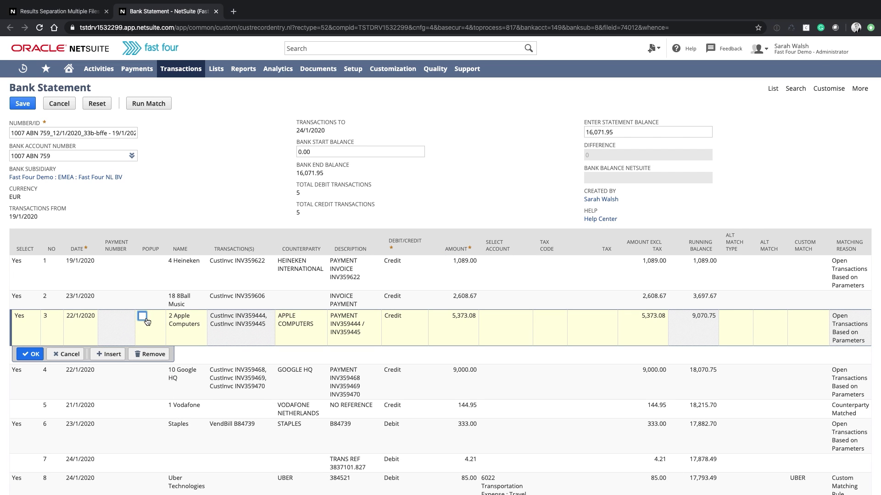
left_click(143, 317)
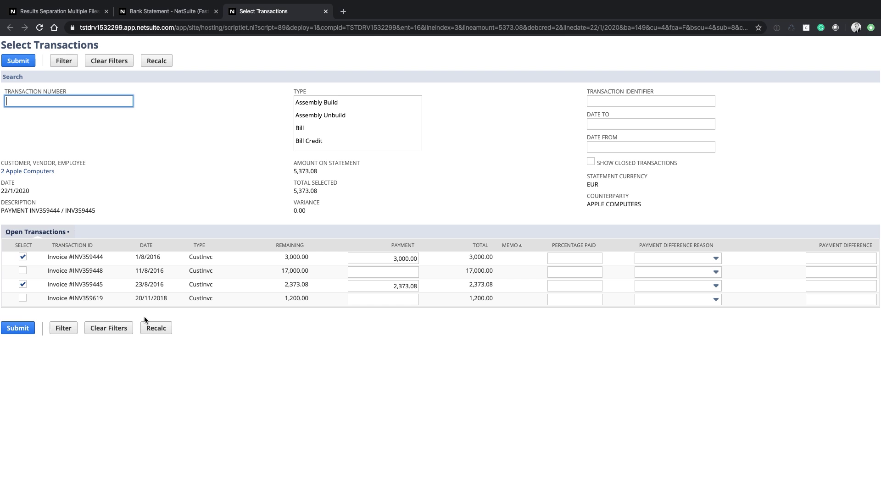
left_click(326, 12)
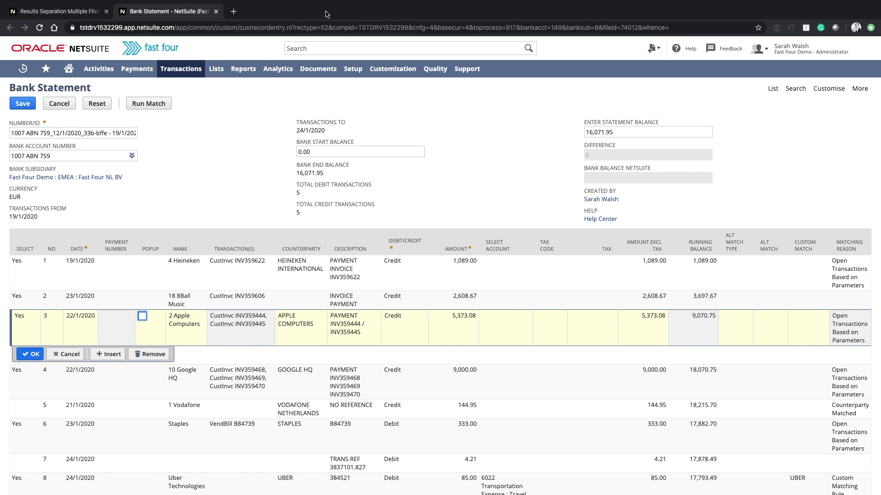
Set the 144.95 line's name to 1 Vodafone and match it to invoice INV359443
left_click(190, 407)
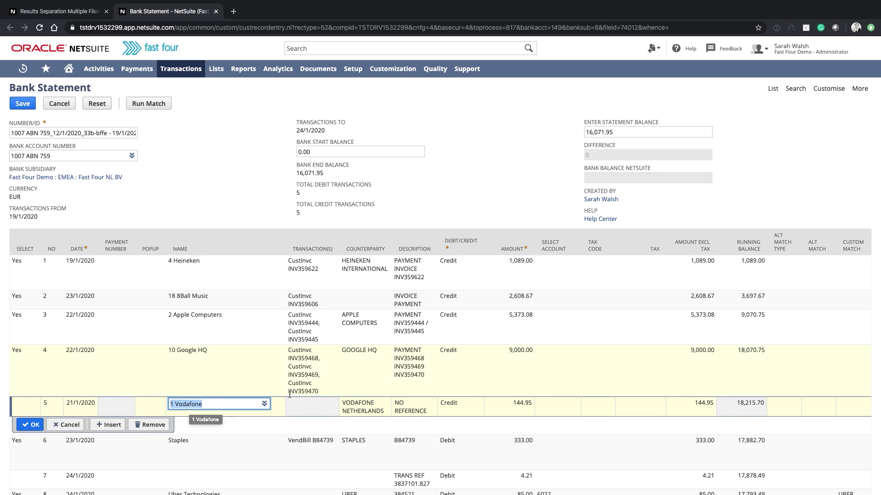
scroll(692, 398, "right", 2)
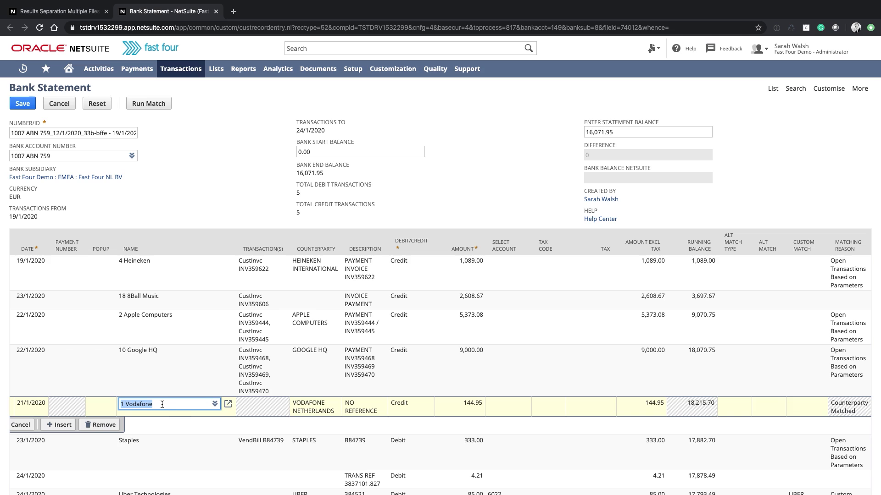
mouse_move(217, 404)
key("Tab")
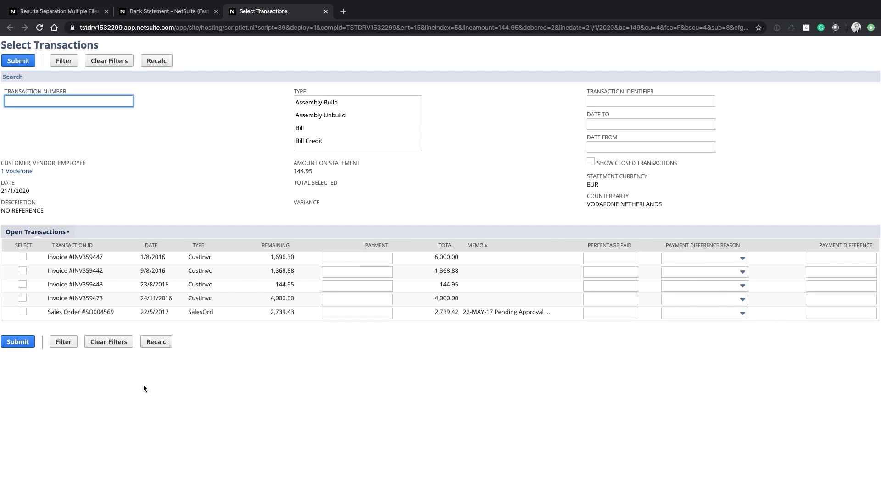
left_click(23, 284)
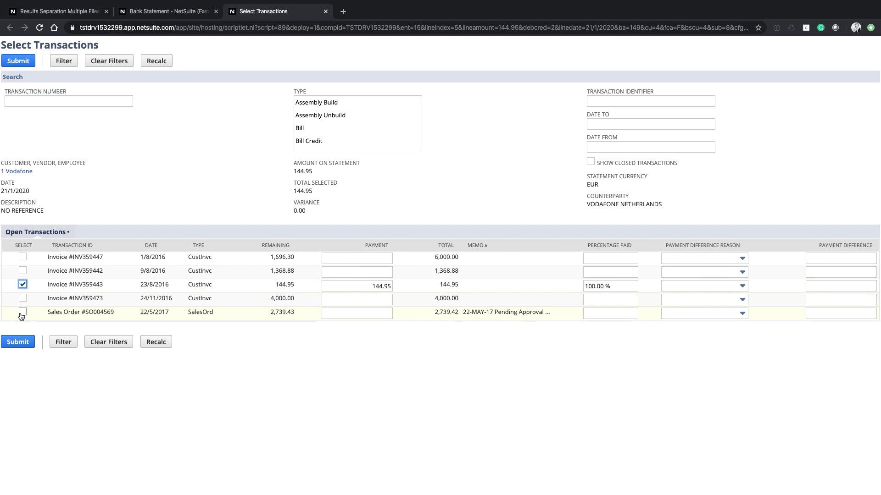
left_click(17, 342)
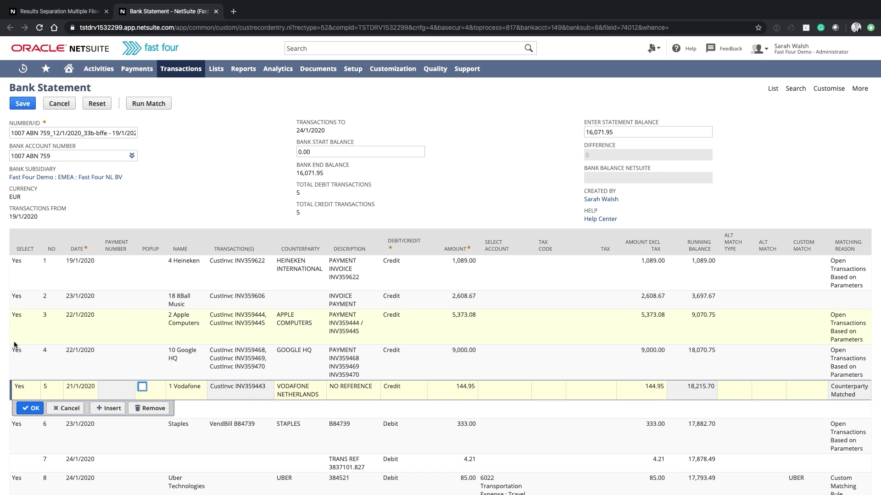
Book the 4.21 bank charge line to account 6130 Miscellaneous Expense
left_click(184, 433)
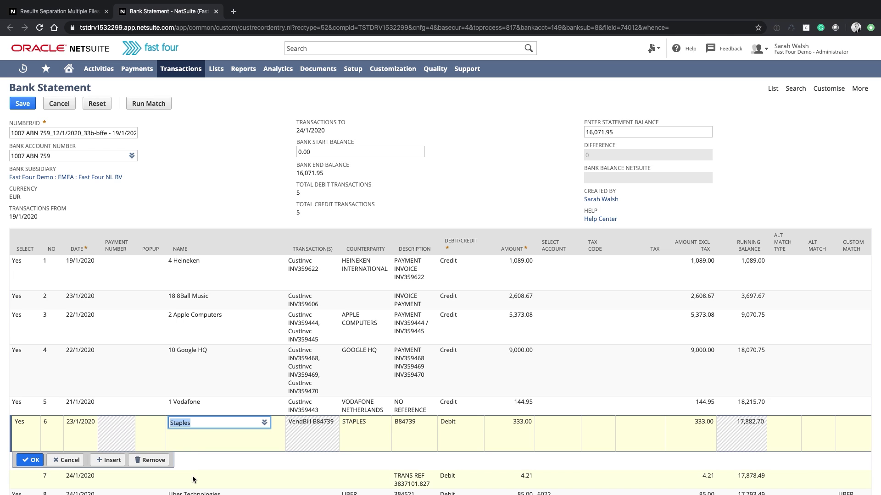
scroll(194, 481, "down", 3)
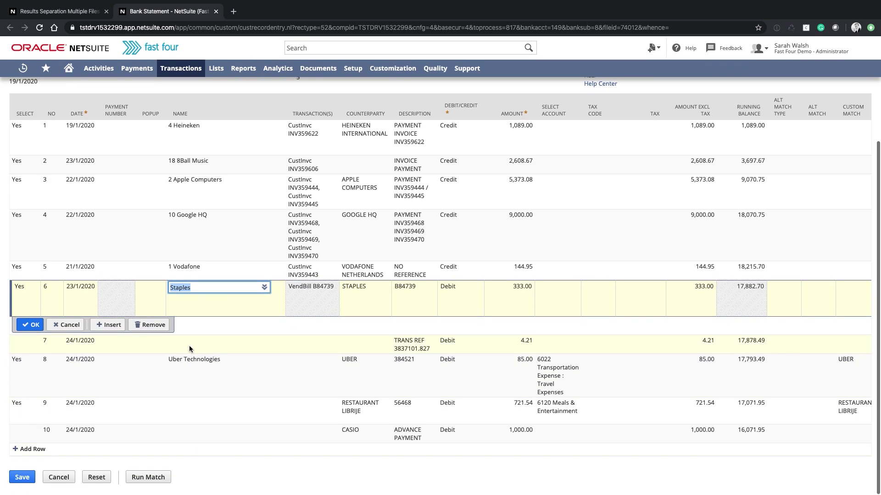
left_click(189, 348)
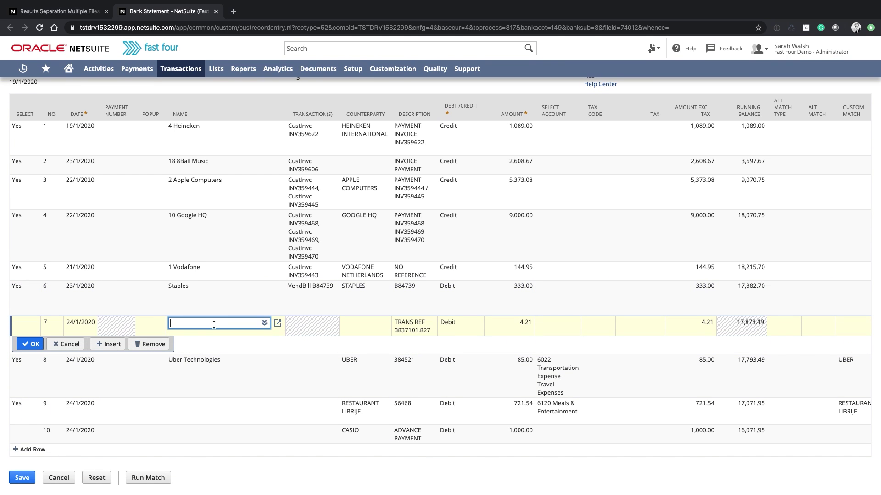
left_click(557, 325)
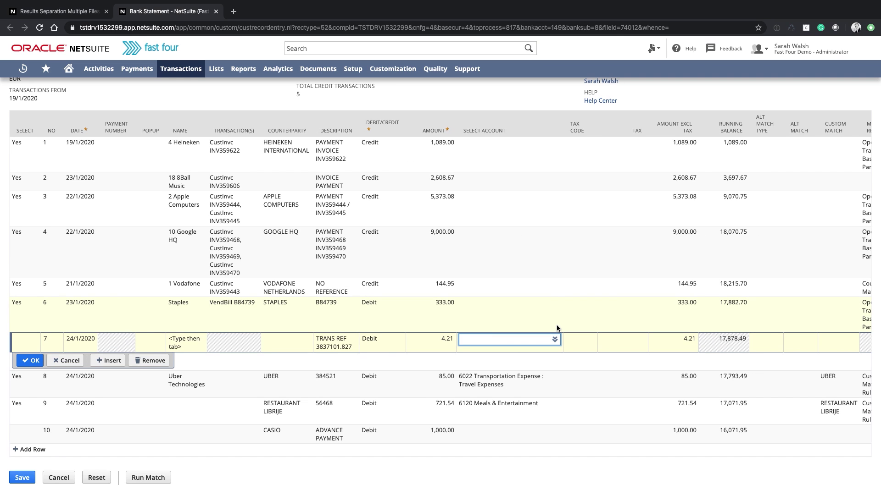
type("misc")
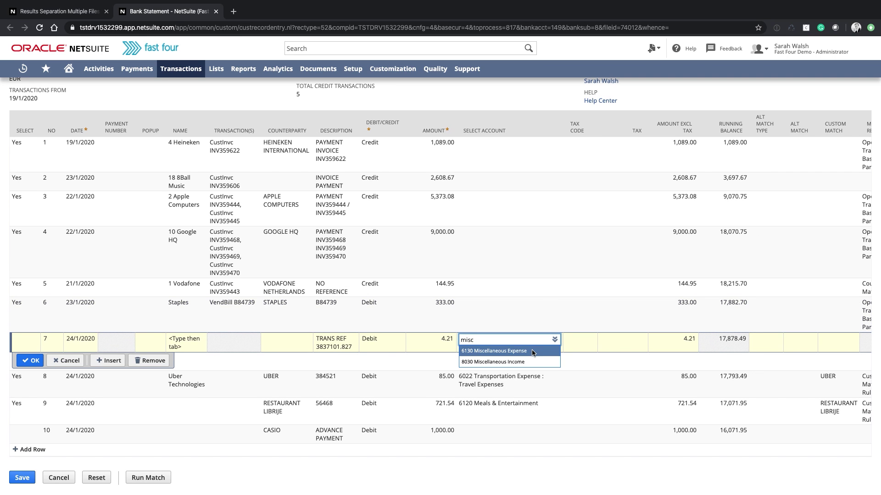
left_click(503, 351)
Review the Uber line's expense account and open its UBER custom matching rule
left_click(305, 375)
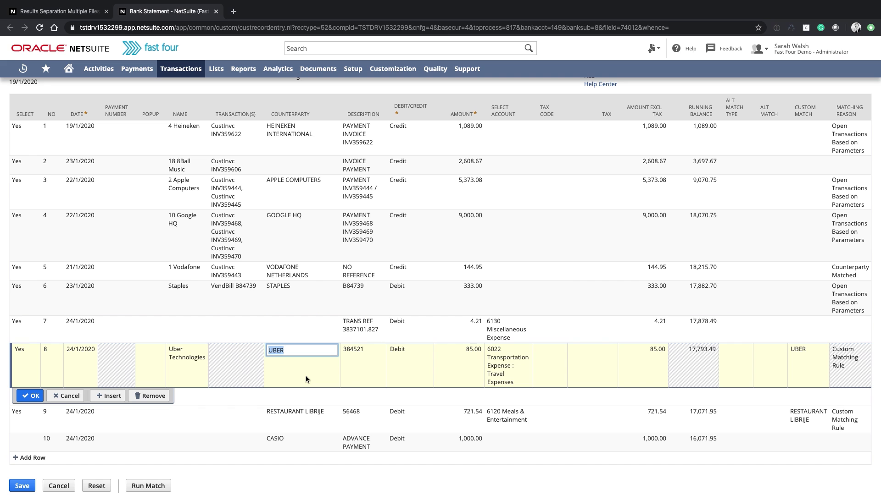
left_click(495, 365)
scroll(760, 375, "right", 2)
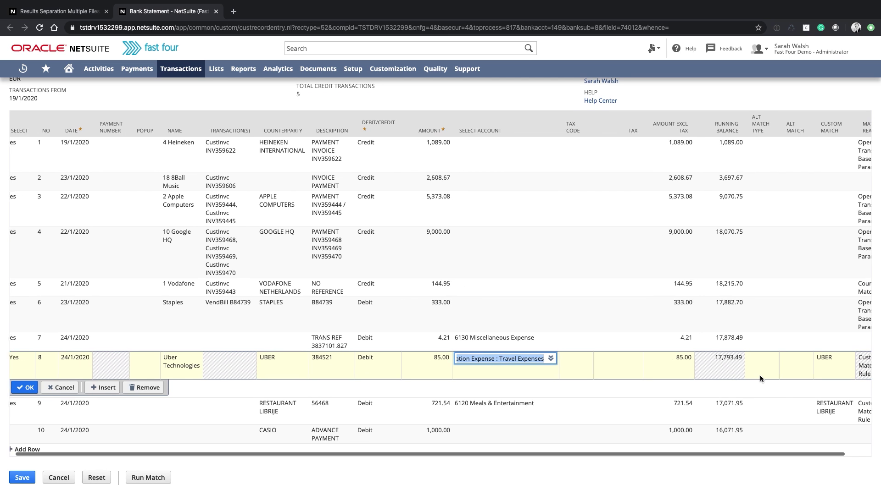
left_click(805, 361)
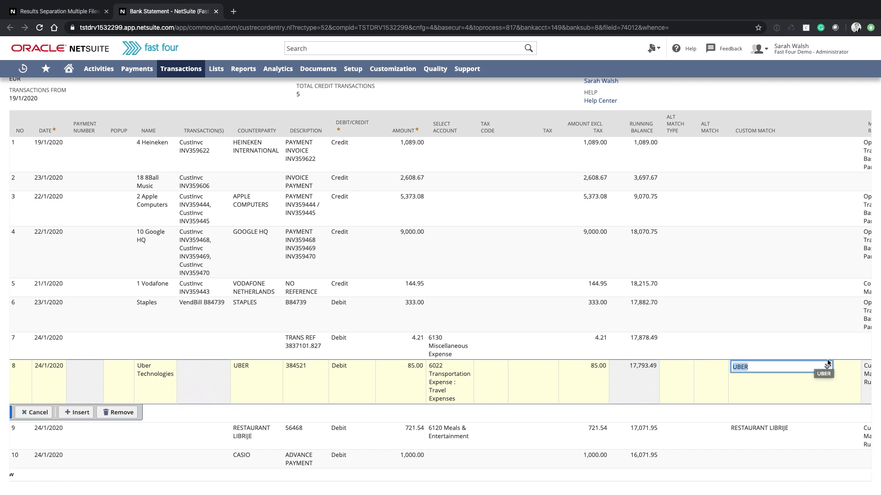
left_click(852, 367)
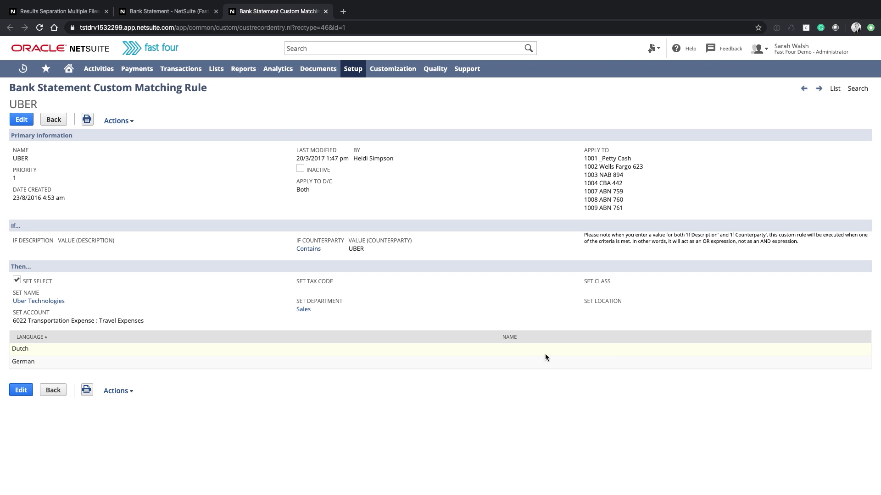
Edit the UBER rule and review its Counterparty Contains UBER condition unchanged
left_click(21, 390)
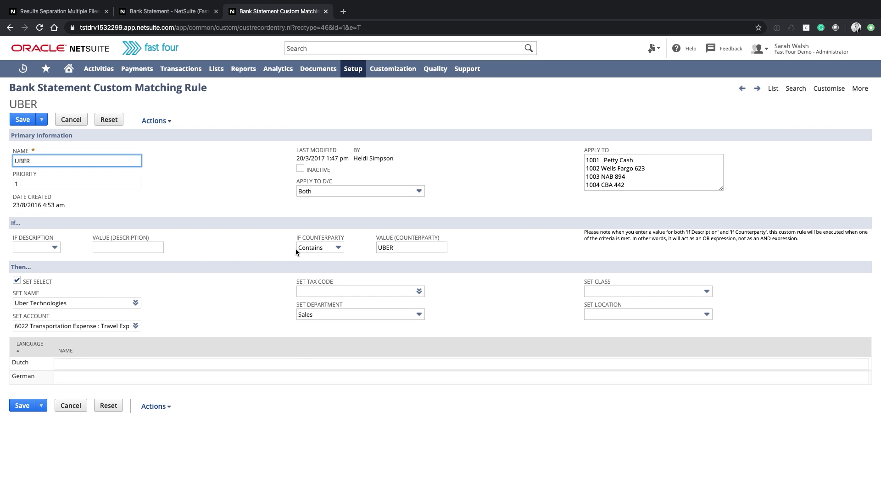
left_click(340, 249)
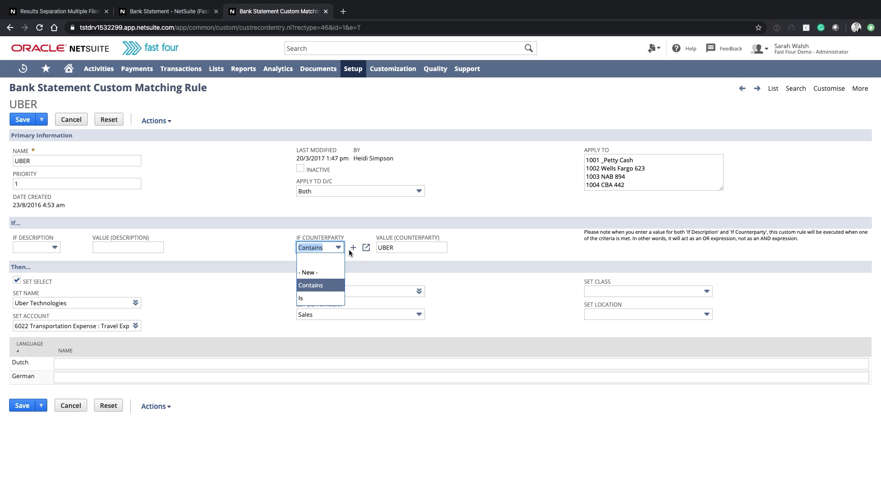
left_click(411, 249)
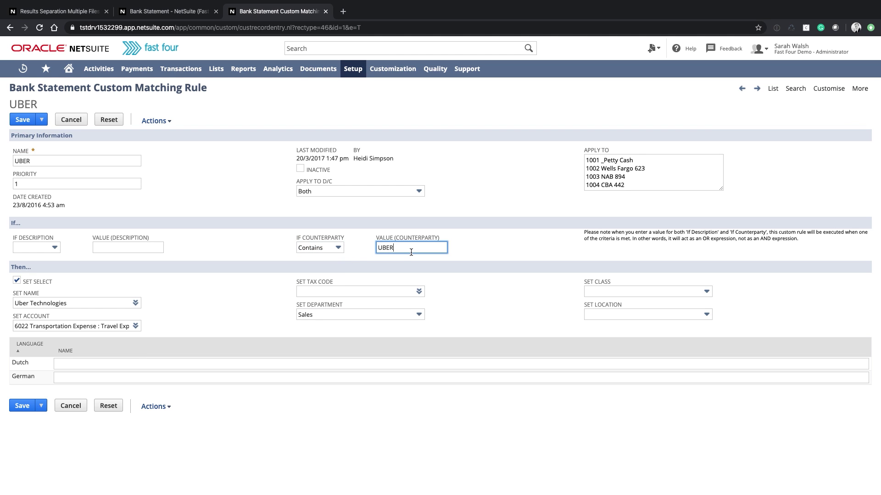
left_click(72, 331)
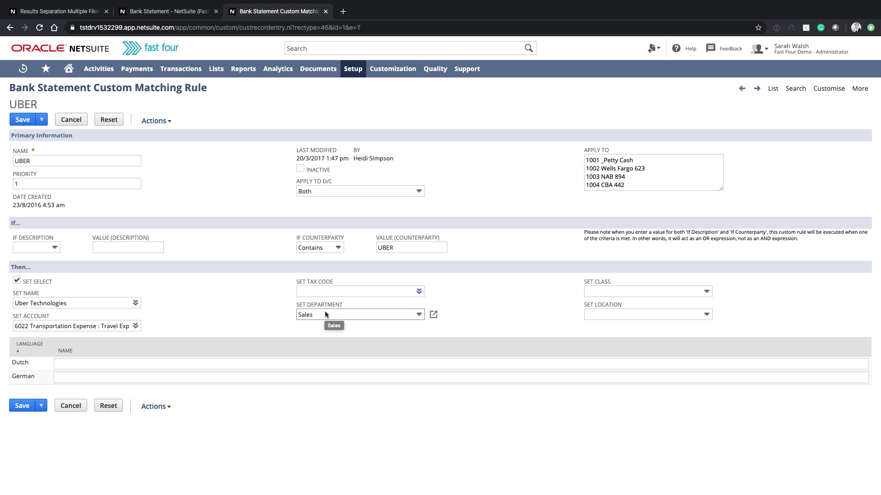
Return to the statement and set Casio as the name on the 1,000.00 advance payment line
left_click(327, 12)
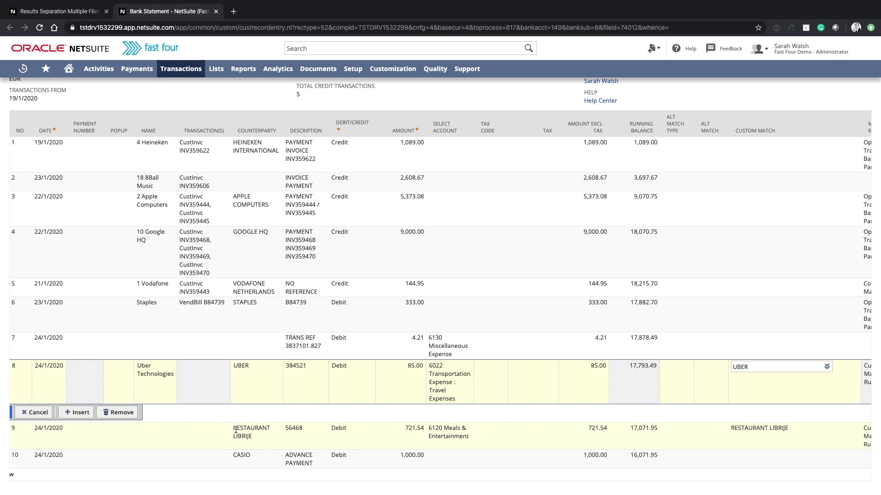
left_click(235, 428)
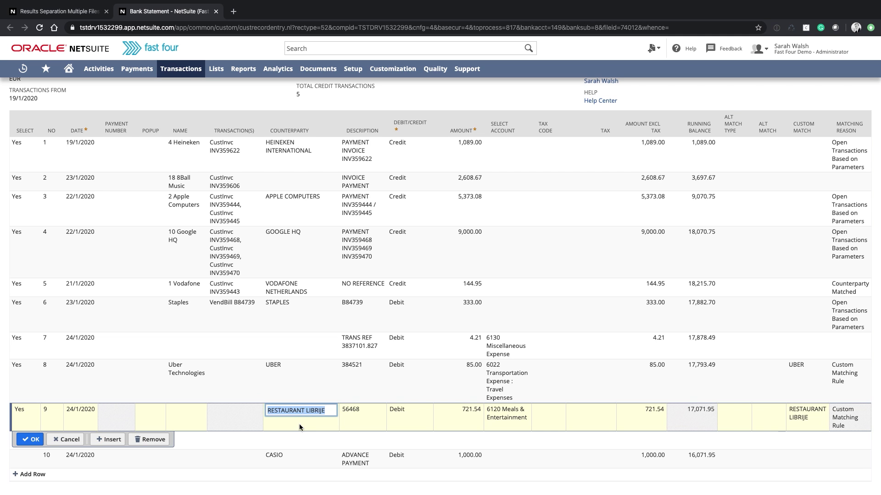
left_click(190, 459)
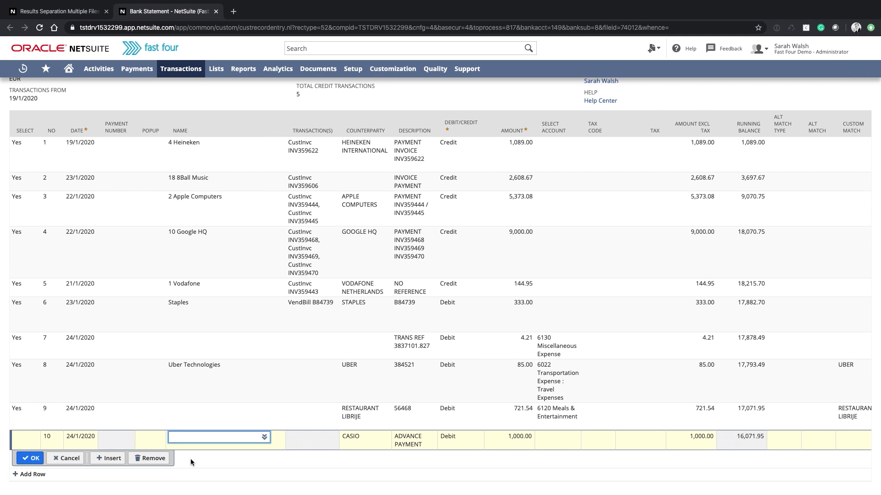
type("casio")
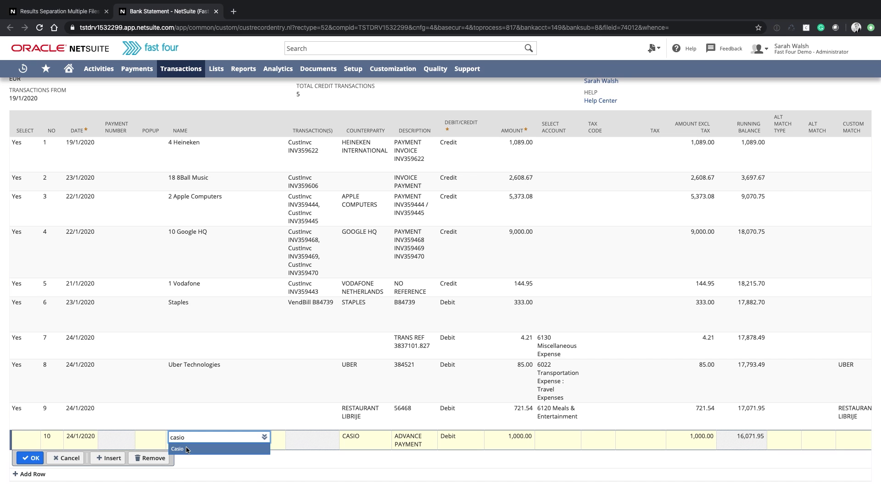
left_click(185, 450)
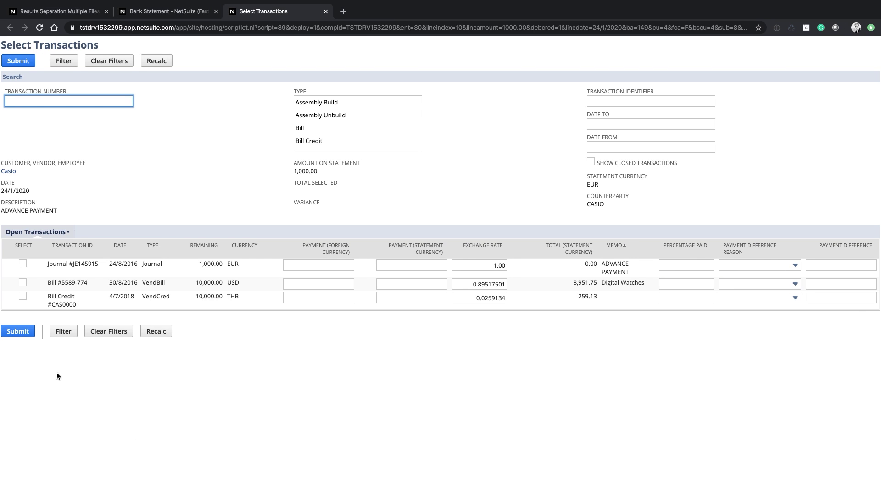
left_click(21, 331)
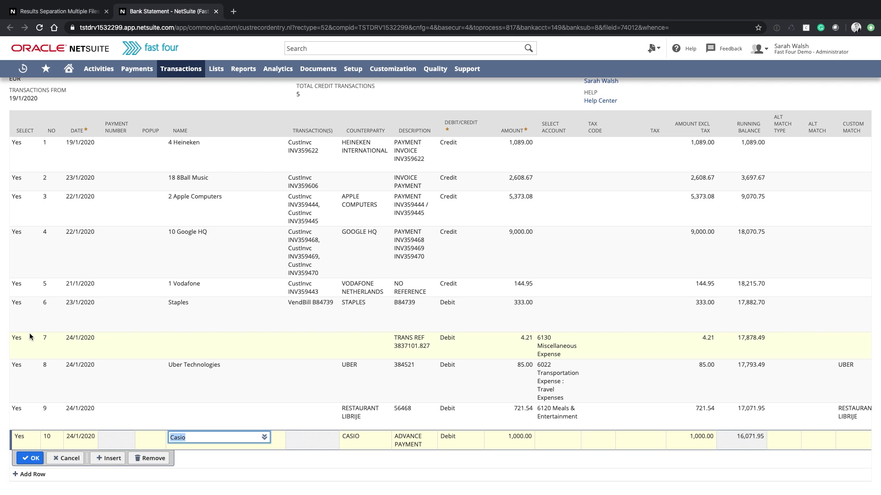
scroll(29, 333, "down", 1)
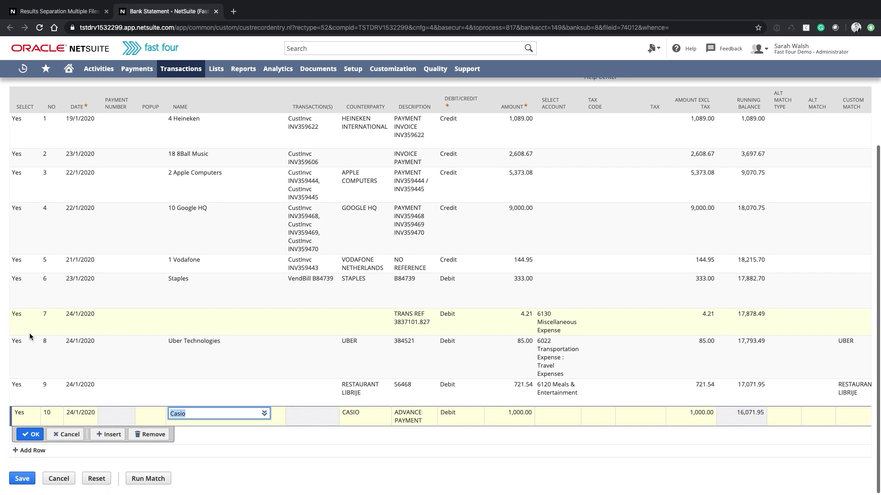
left_click(30, 458)
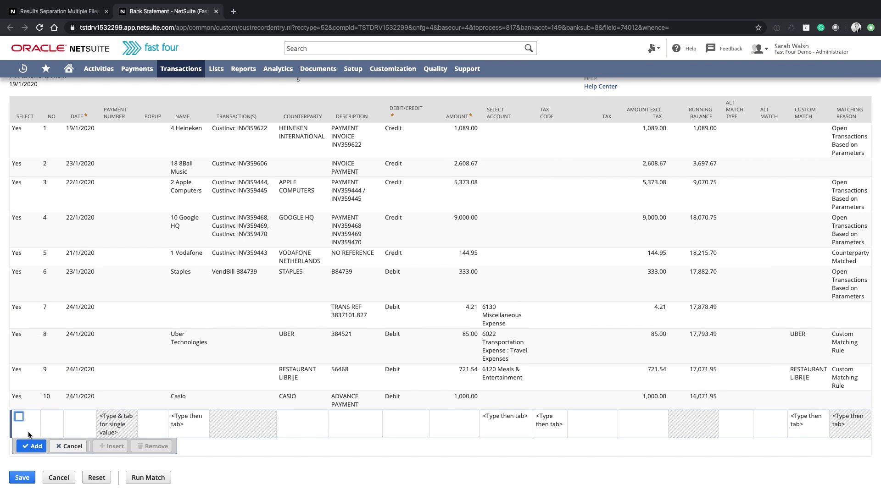
Save bank statement 1007 ABN 759 so all selected transactions are processed
left_click(22, 478)
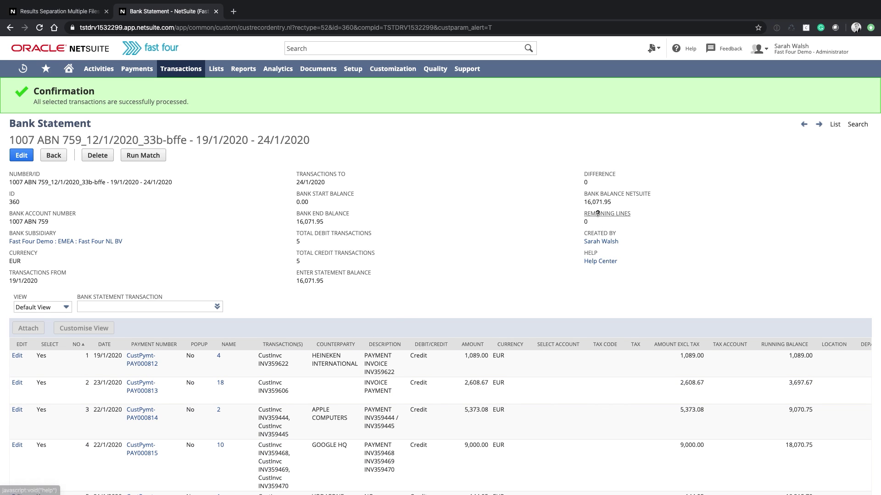
mouse_move(50, 3)
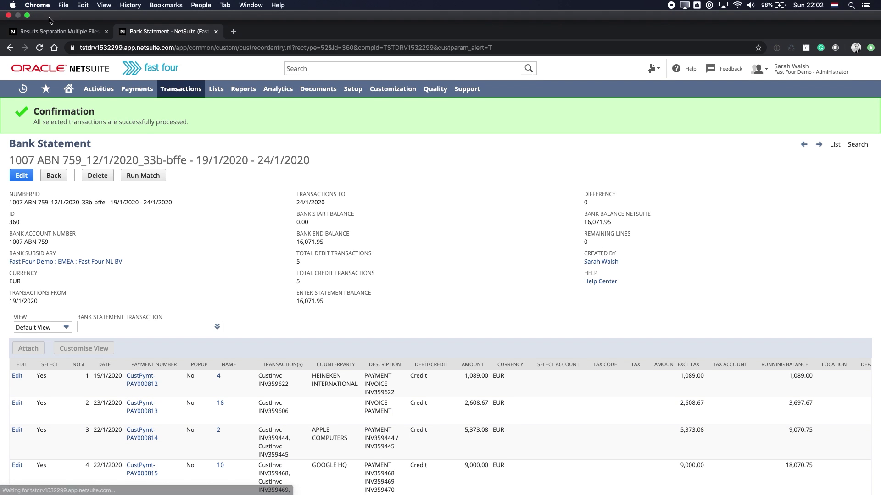
Open statement 1008 ABN 760 and edit its 989.78 payment batch line
left_click(55, 31)
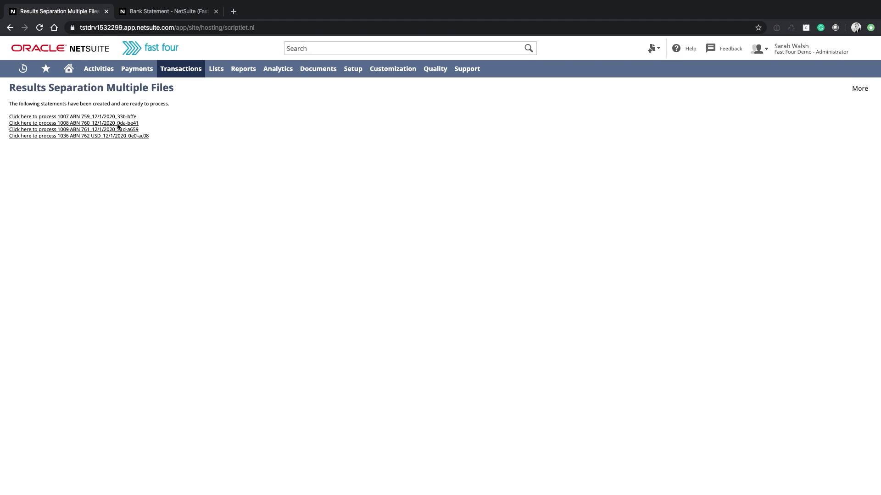
left_click(117, 124)
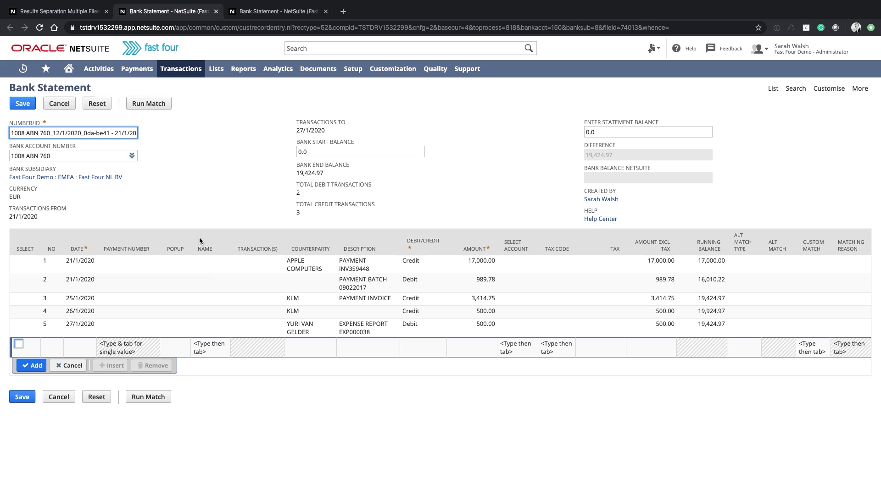
left_click(212, 280)
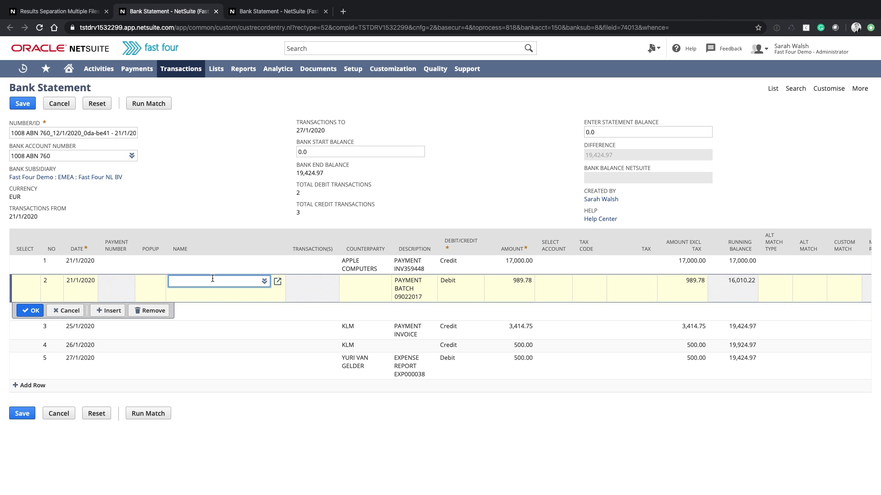
Match the line as an Electronic Bank Payment Batch to EP File 00000003
left_click(774, 282)
left_click(739, 278)
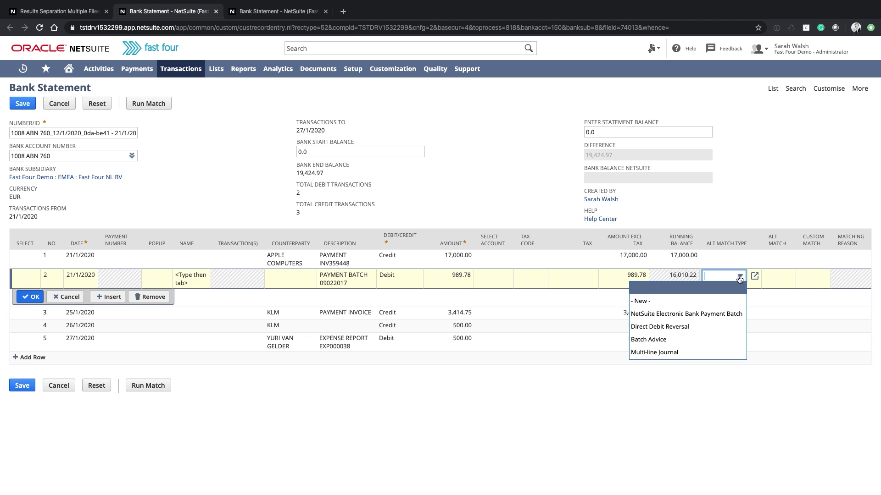
left_click(722, 314)
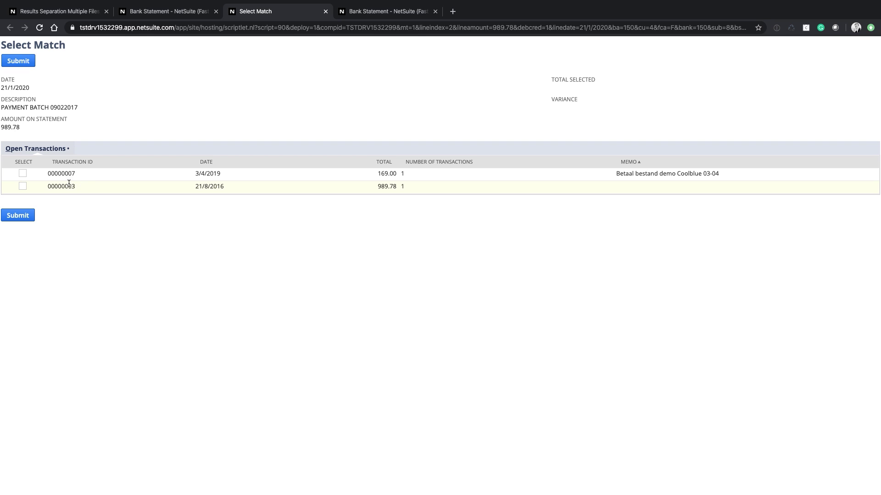
left_click(23, 186)
left_click(18, 215)
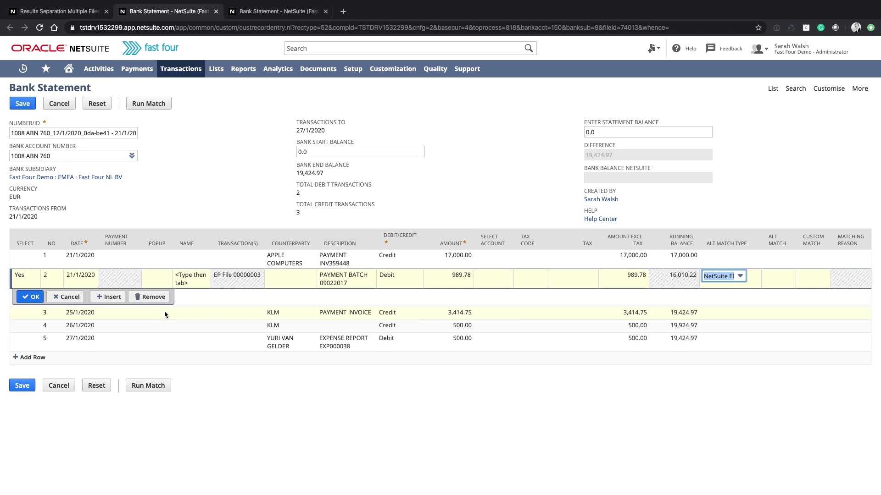
left_click(184, 313)
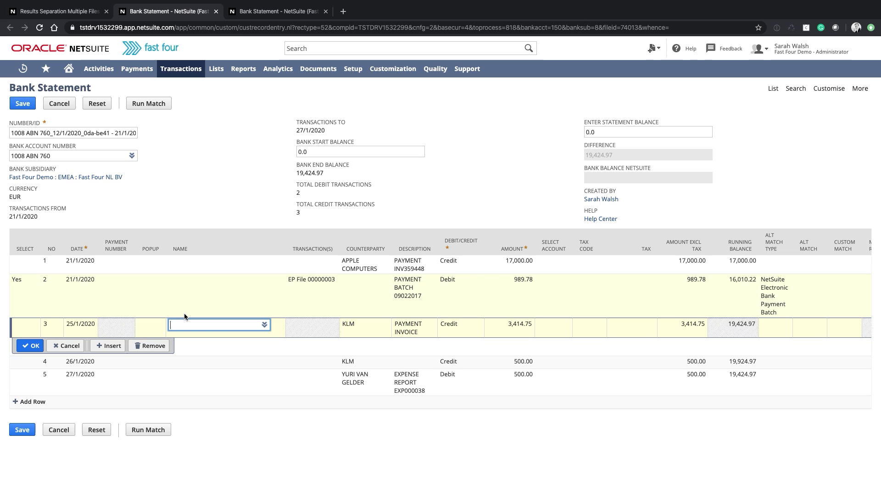
type("klm")
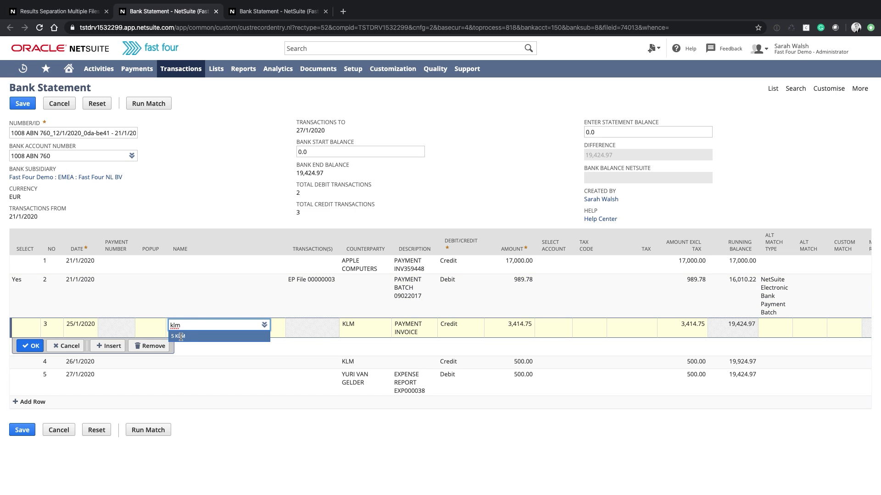
Match the 3,414.75 KLM line to invoice INV359446 with a 10.00 Bank Fees Customer difference and submit
left_click(180, 336)
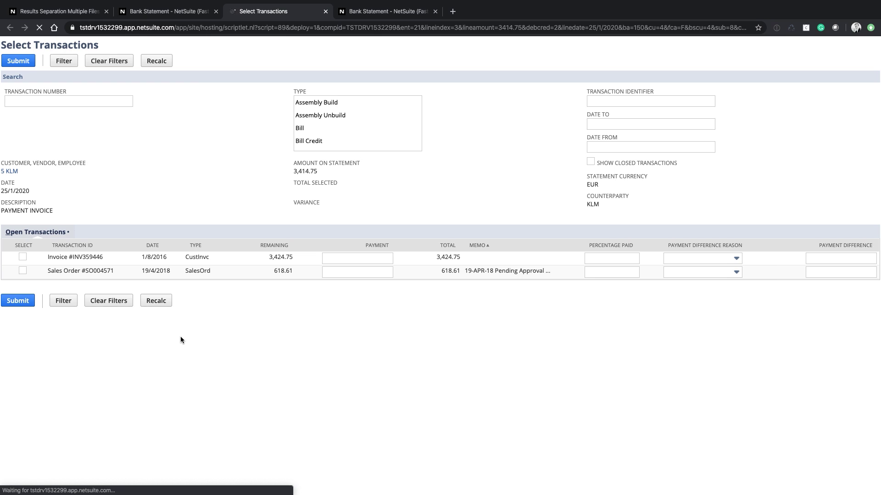
left_click(23, 257)
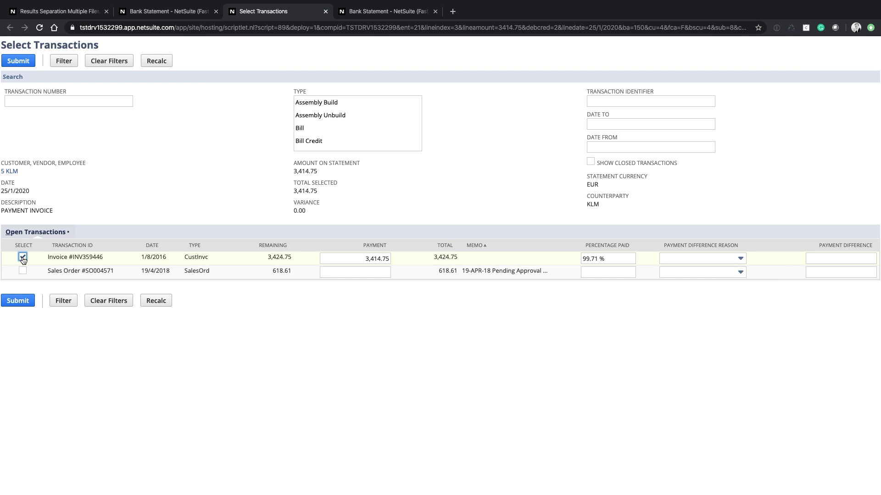
left_click_drag(265, 258, 290, 258)
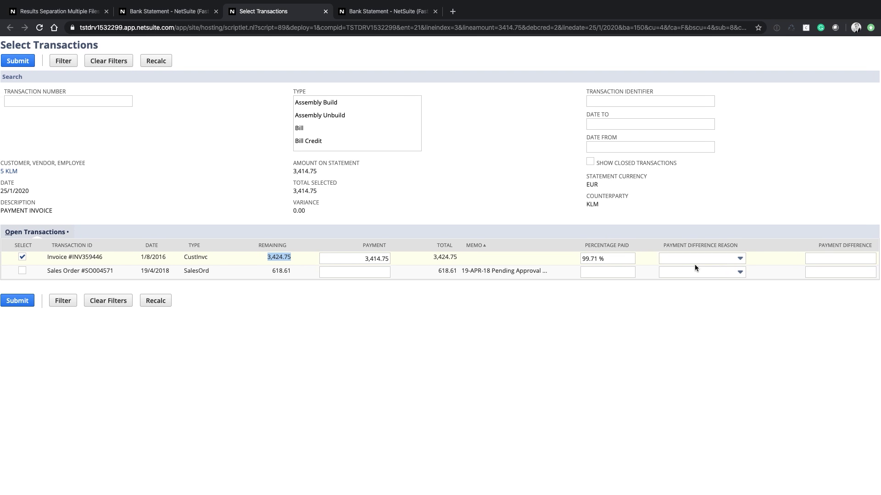
left_click(728, 260)
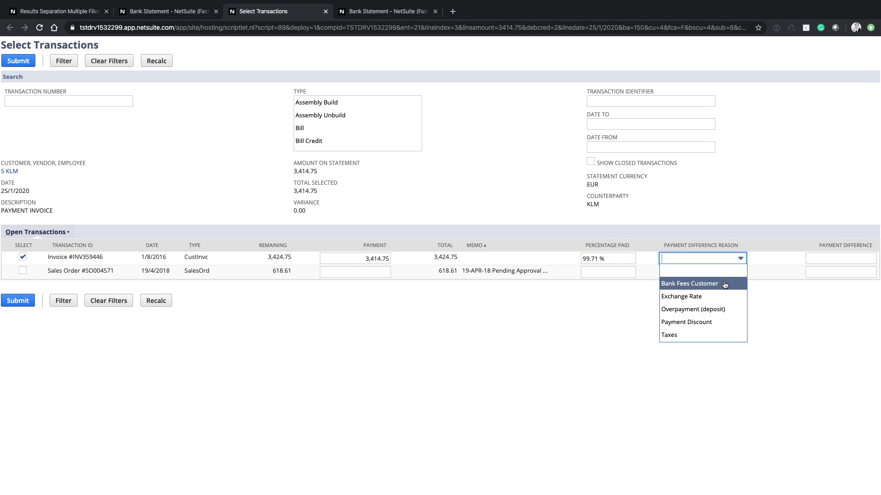
left_click(725, 284)
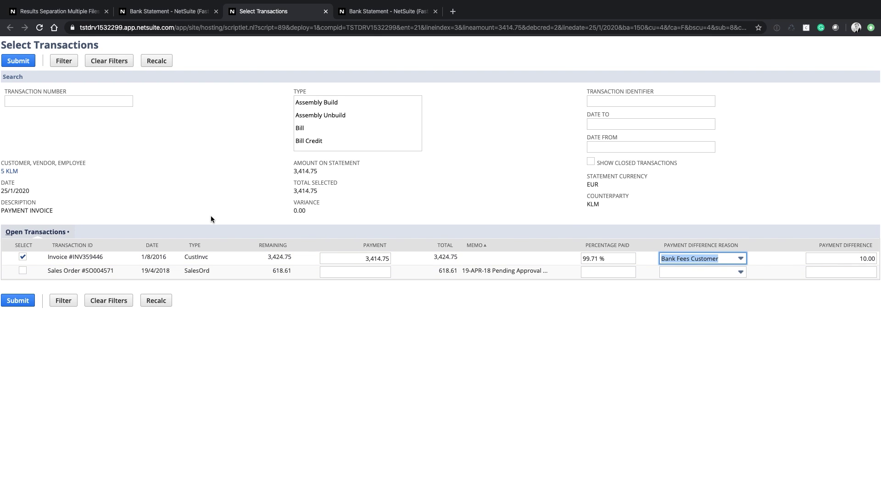
left_click(18, 301)
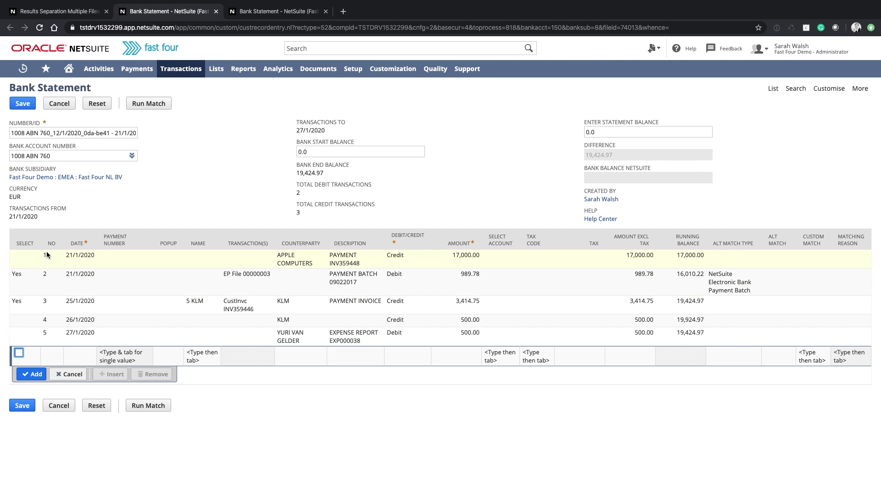
left_click(74, 10)
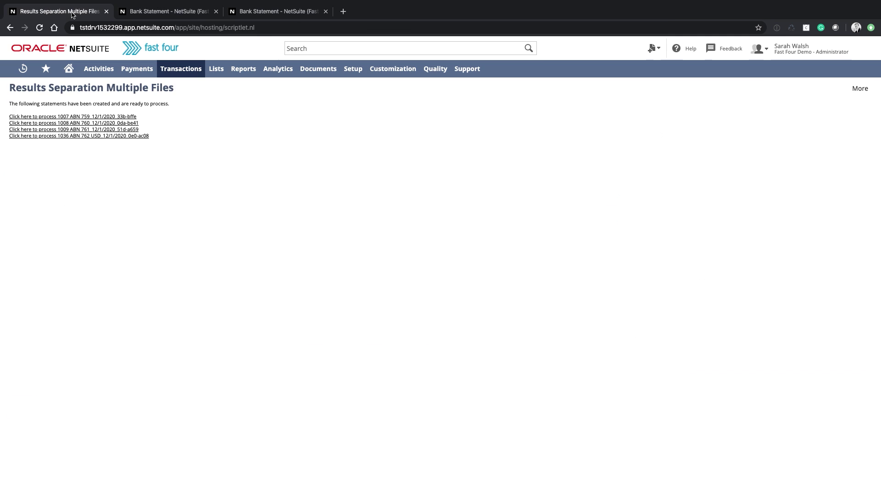
Process statement 1009 ABN 761 and edit the Delta Airlines line
left_click(98, 130)
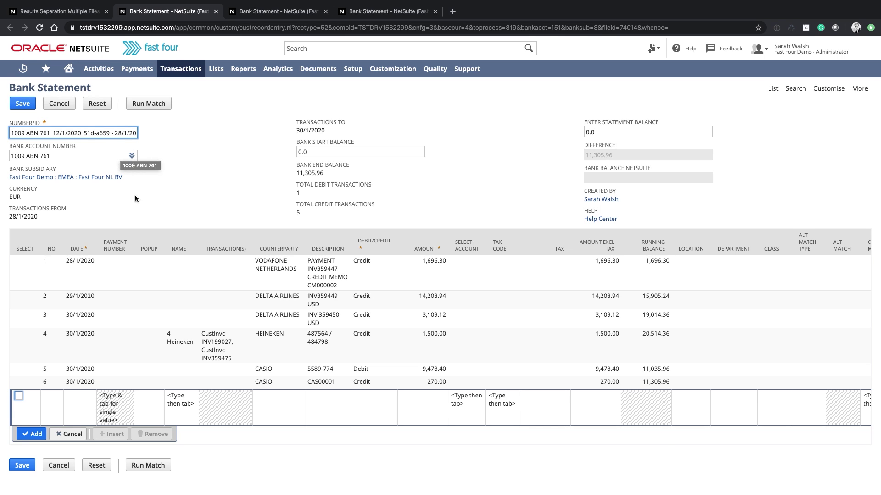
left_click(189, 296)
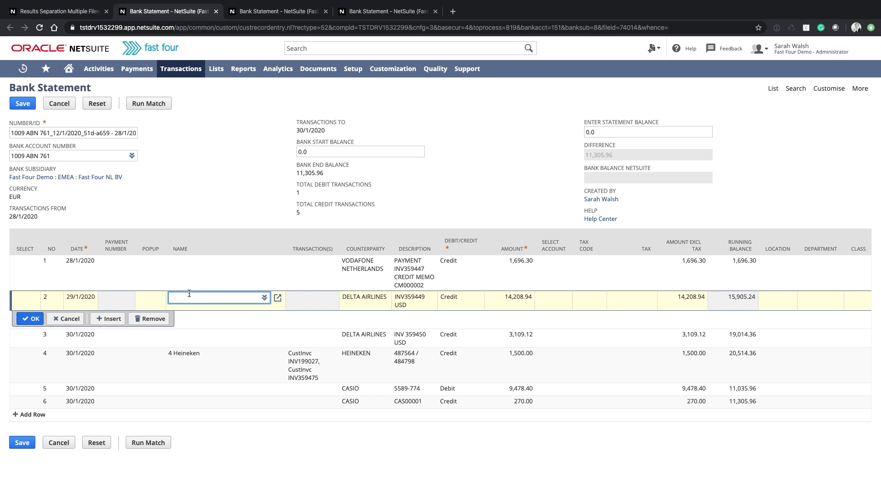
type("delta")
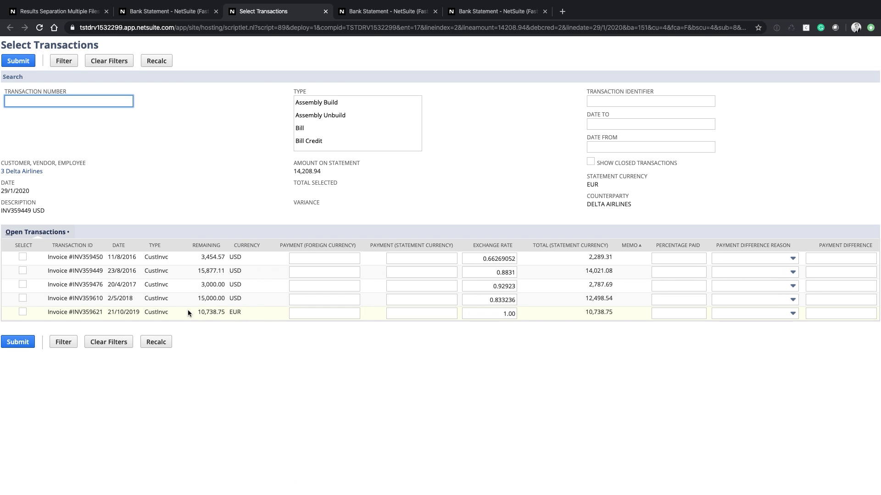
Match the 14,208.94 USD line to invoice INV359449 (15,877.11 remaining at 0.8831 rate)
left_click_drag(198, 271, 221, 270)
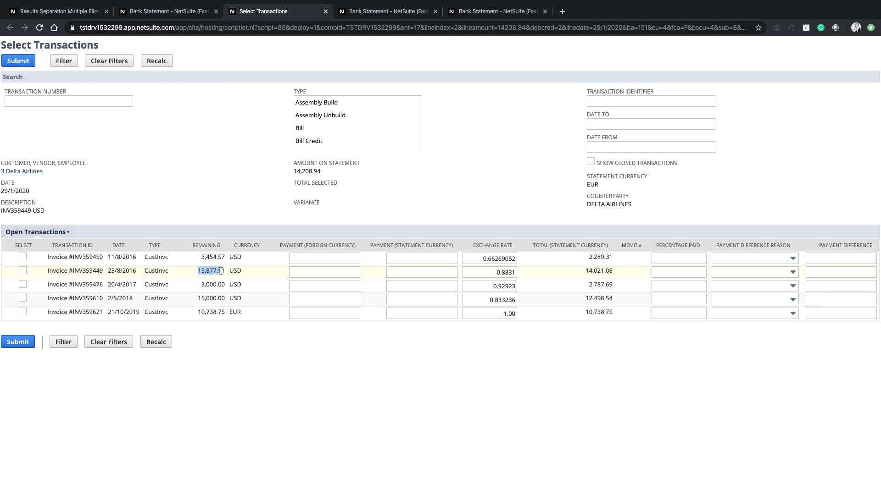
double_click(501, 273)
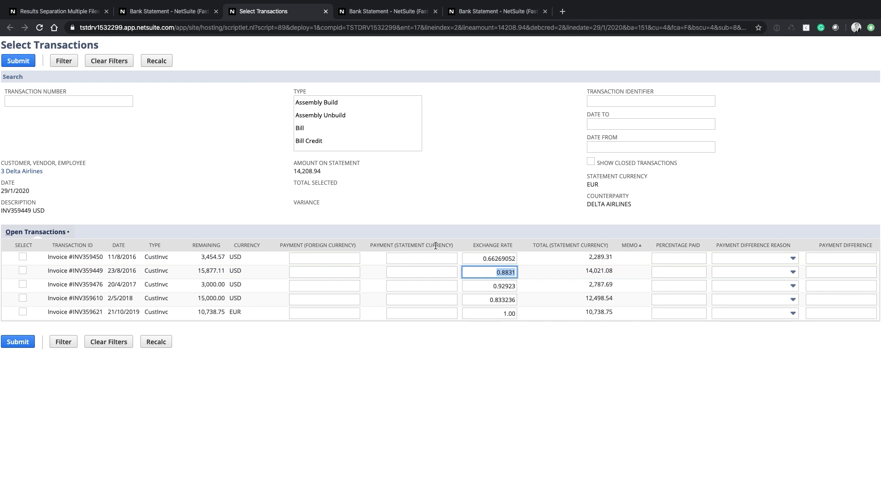
left_click_drag(294, 171, 314, 171)
left_click(301, 171)
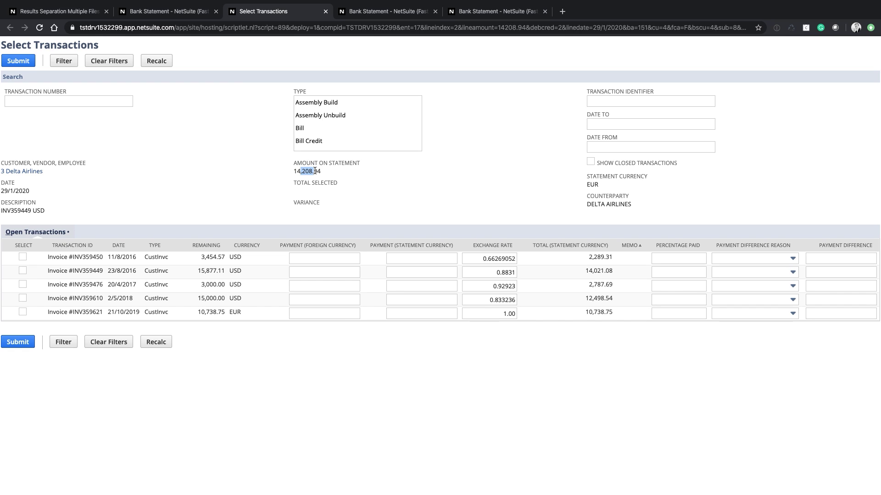
left_click(24, 271)
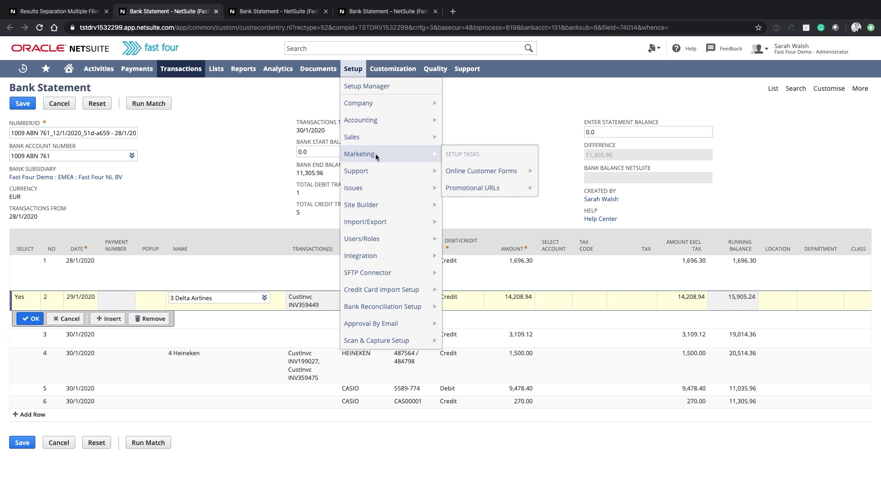
Edit the 1007 ABN 759 bank account configuration and inspect its amount and description column settings
mouse_move(381, 308)
left_click(475, 305)
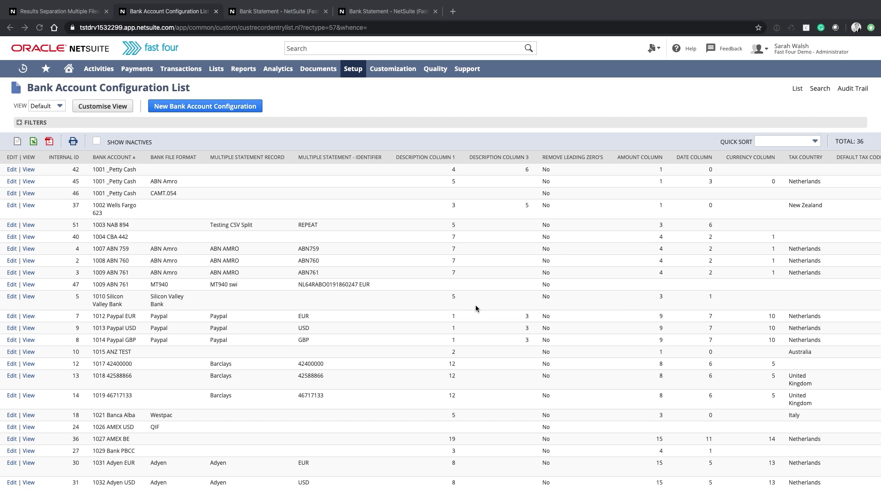
left_click(12, 249)
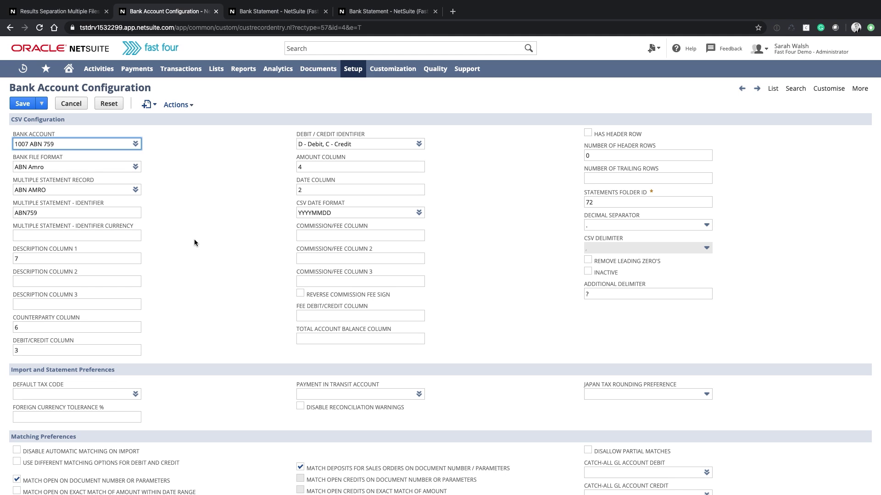
left_click(333, 168)
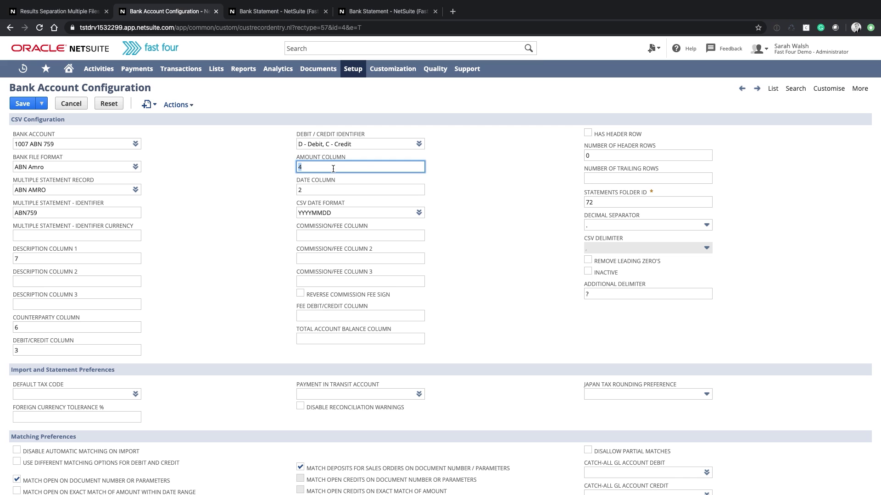
left_click(122, 257)
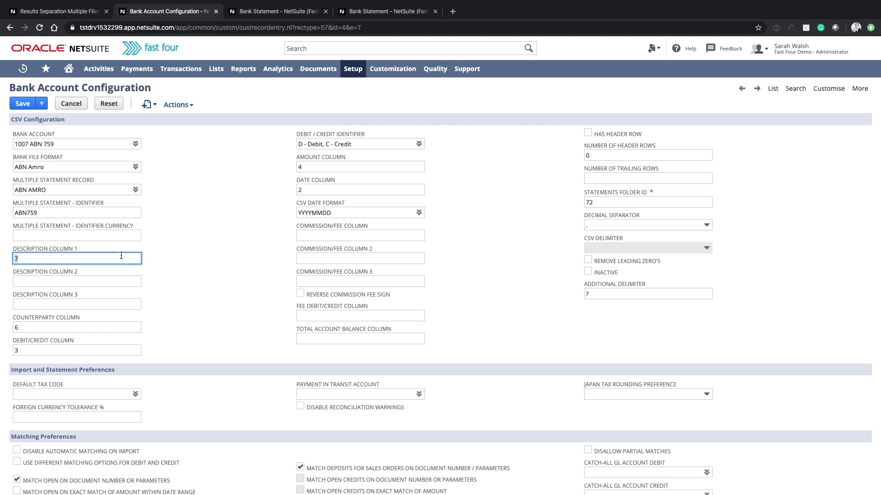
scroll(198, 346, "down", 5)
scroll(199, 346, "down", 3)
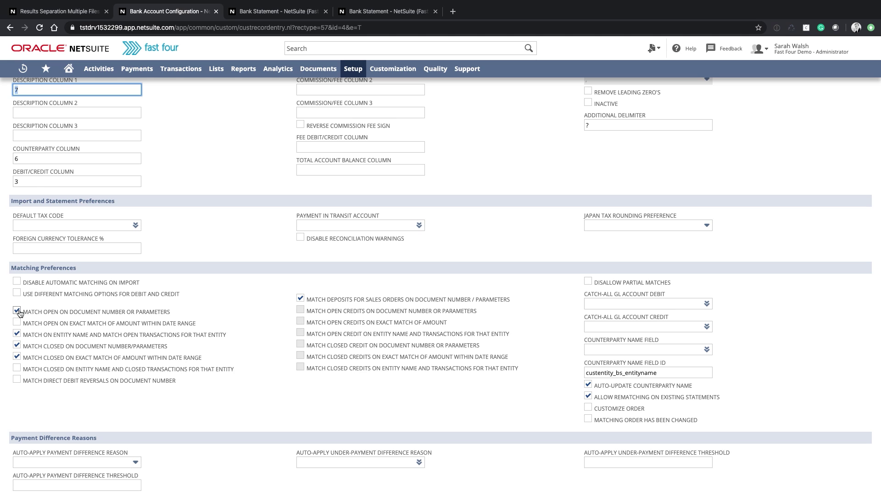
Enable open exact-amount matching within date range and apply a custom order with closed exact-amount second
left_click(17, 323)
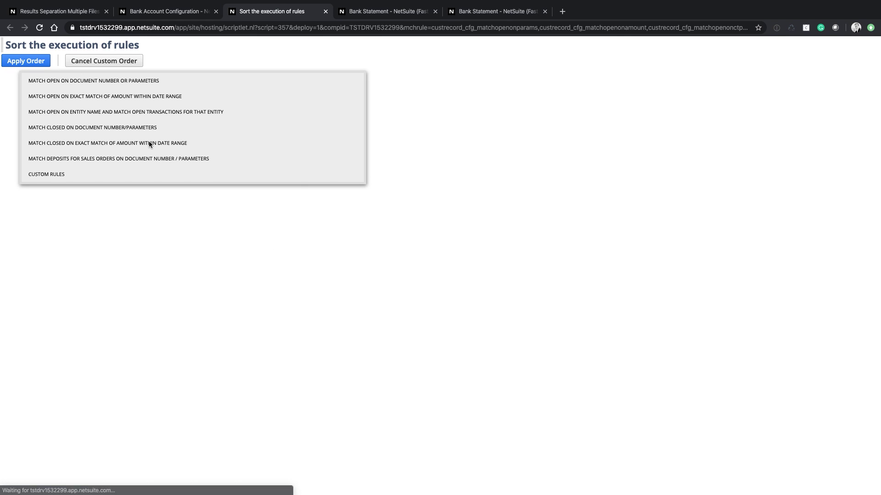
left_click_drag(157, 143, 135, 97)
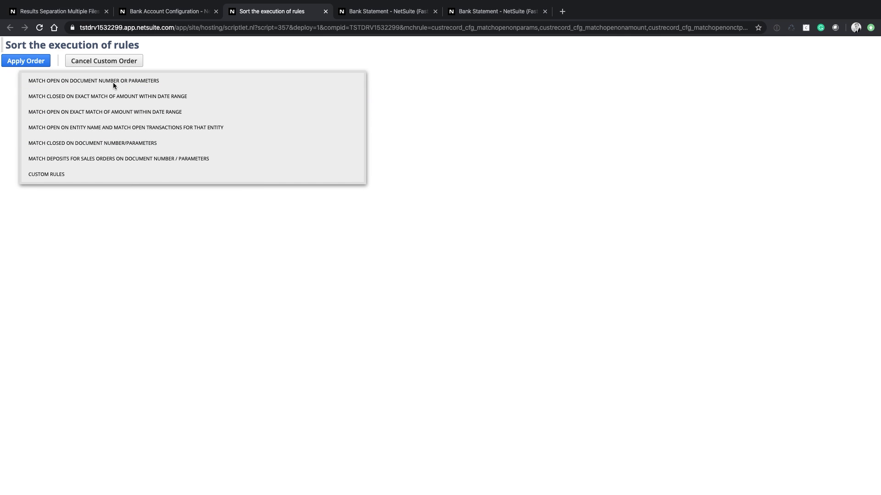
left_click(25, 61)
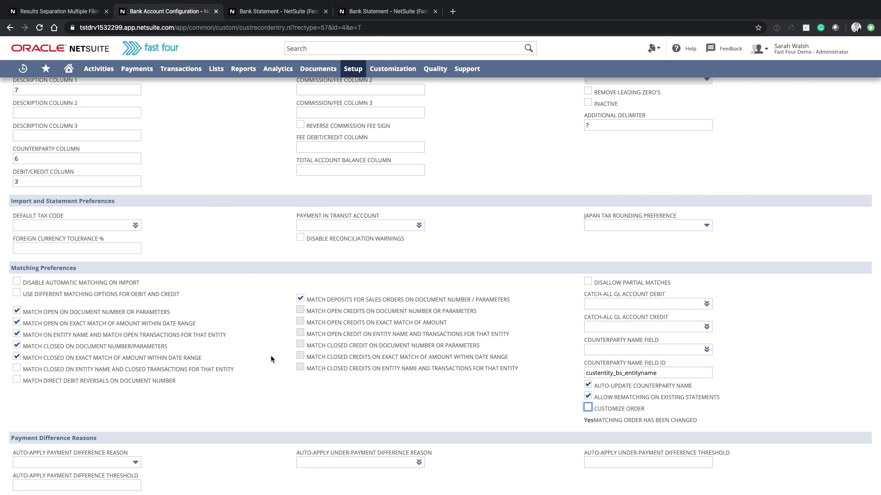
scroll(270, 355, "down", 2)
scroll(270, 355, "down", 2)
scroll(270, 356, "down", 2)
scroll(271, 356, "down", 1)
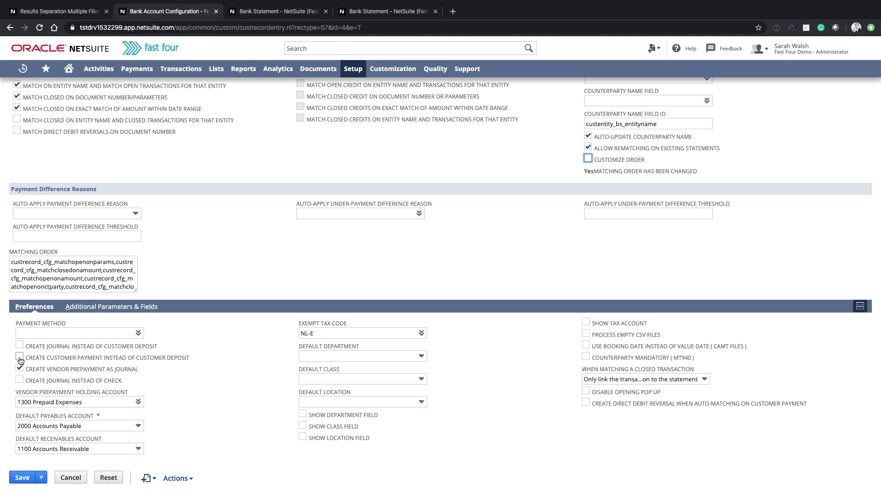
Tick Create Customer Payment and Create Journal Instead of Customer Deposit in Preferences
left_click(20, 358)
left_click(20, 346)
left_click(19, 357)
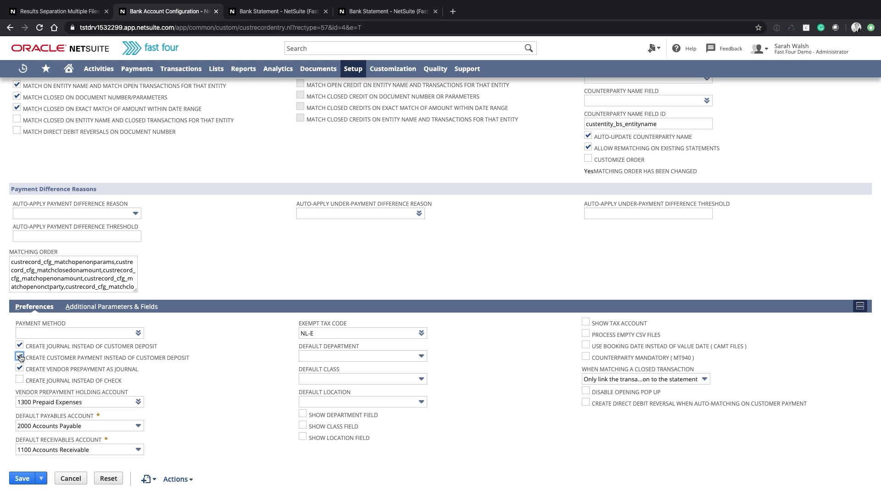